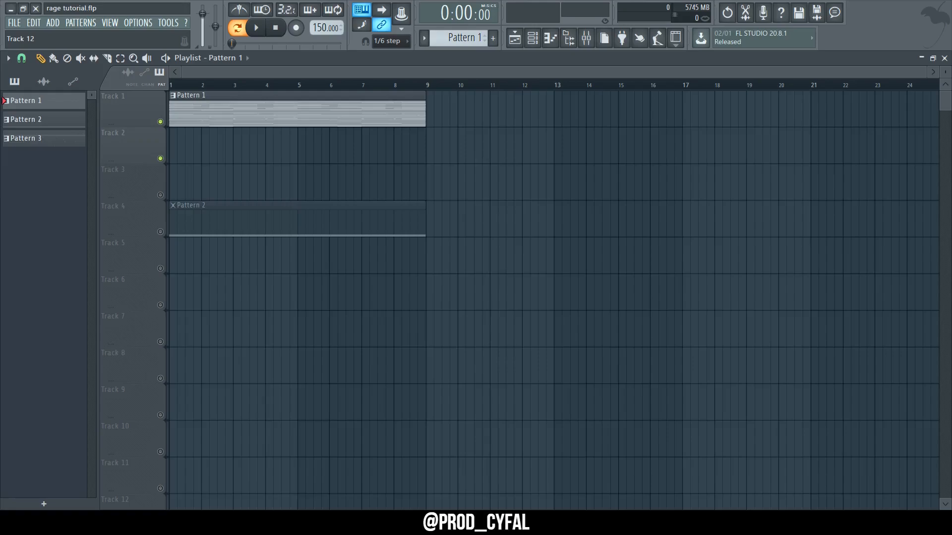
- Save the project and audition a test note on the 3x Osc #2 channel in the channel rack
{"action": "key", "text": "F6"}
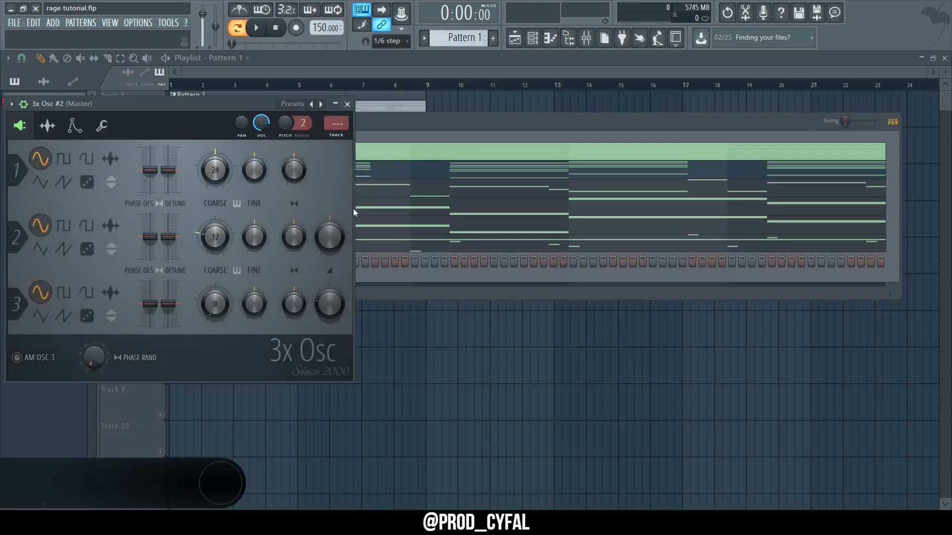
{"action": "key", "text": "ctrl+s"}
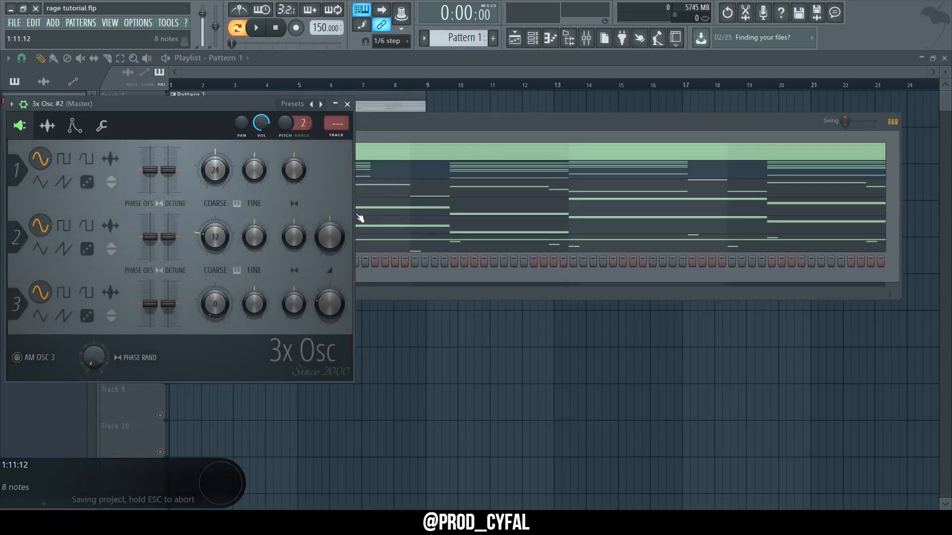
{"action": "left_click", "coordinate": [364, 257]}
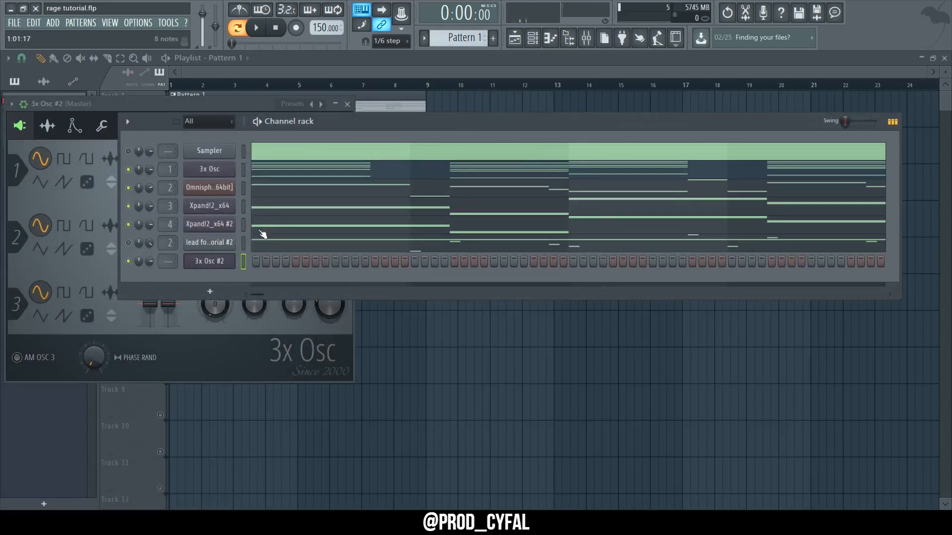
{"action": "key", "text": "q"}
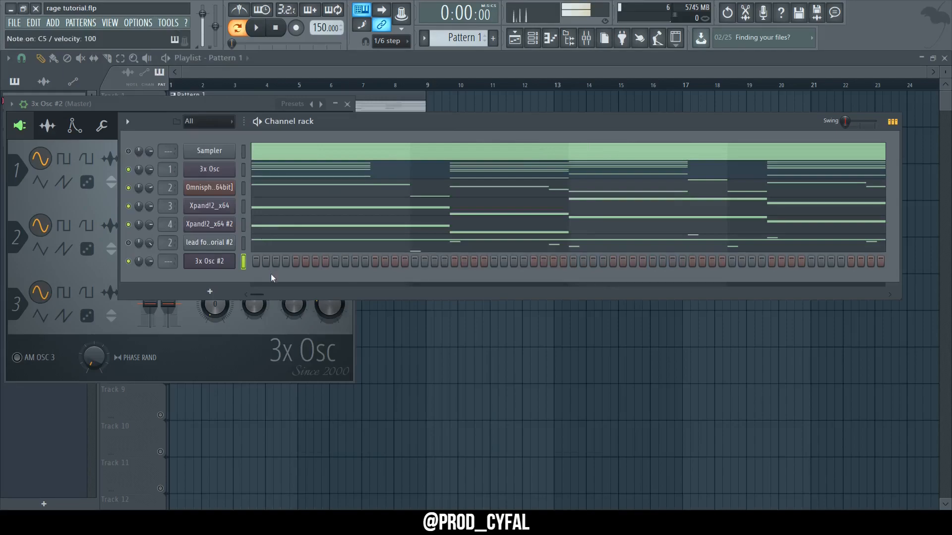
- Switch oscillator 1 of 3x Osc #2 to a square wave and lower its stereo detune slightly
{"action": "left_click", "coordinate": [231, 264]}
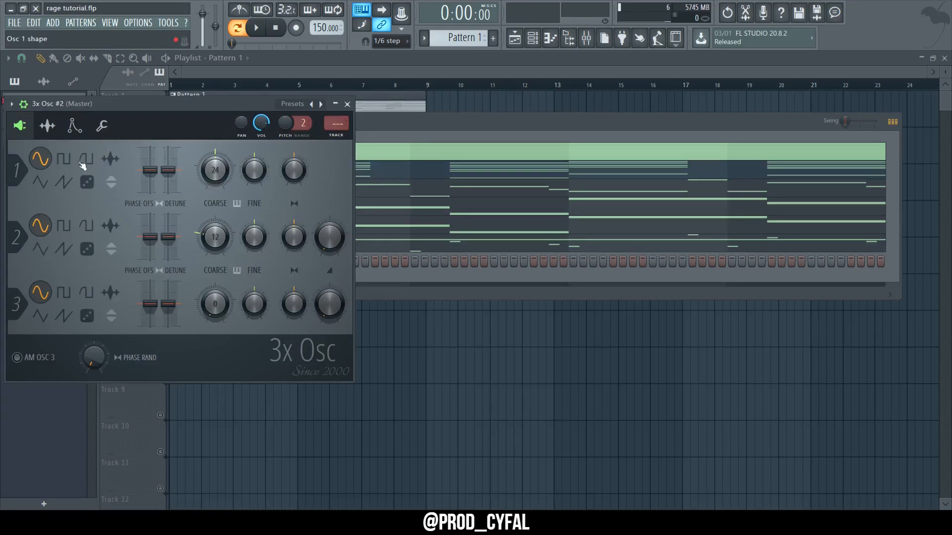
{"action": "left_click", "coordinate": [64, 159]}
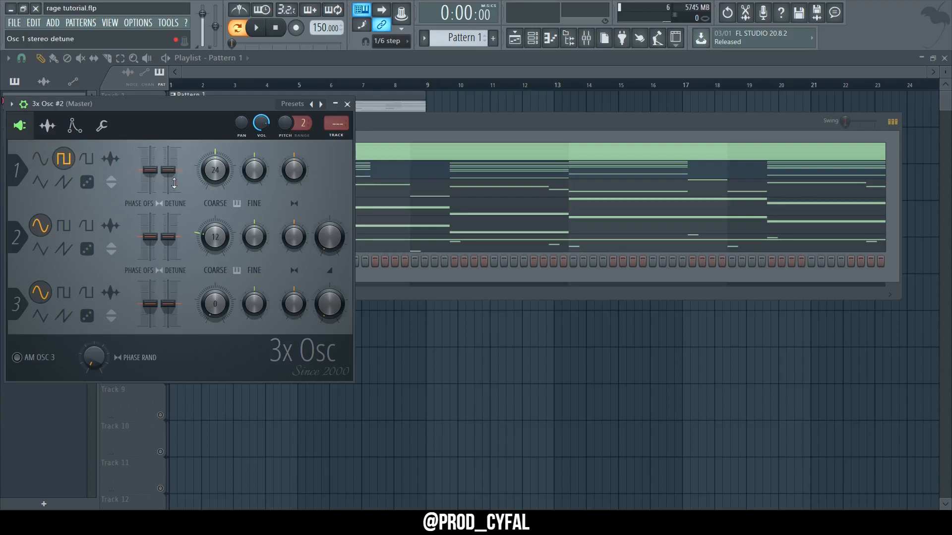
{"action": "left_click_drag", "start_coordinate": [174, 172], "coordinate": [174, 174]}
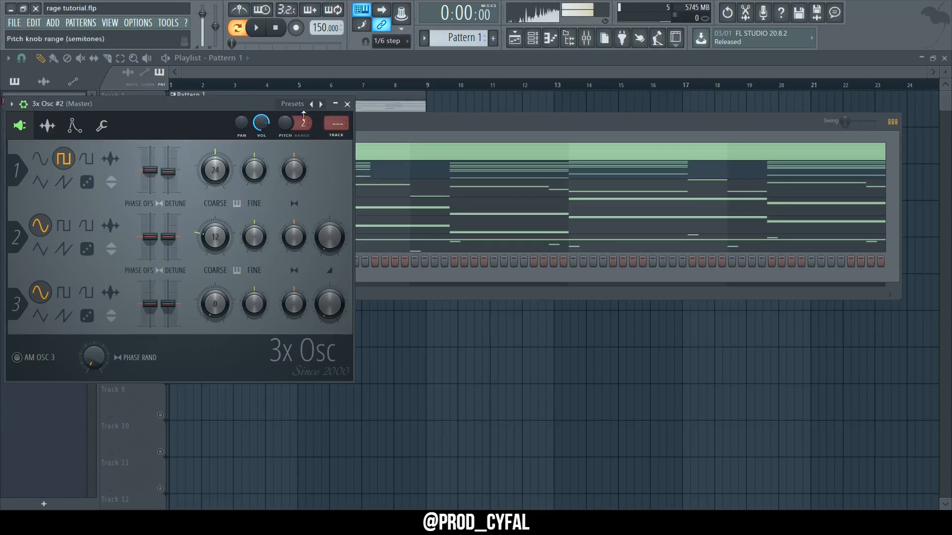
- Open the piano roll of the 3x Osc channel on mixer track 1 and examine its chord notes
{"action": "left_click", "coordinate": [375, 139]}
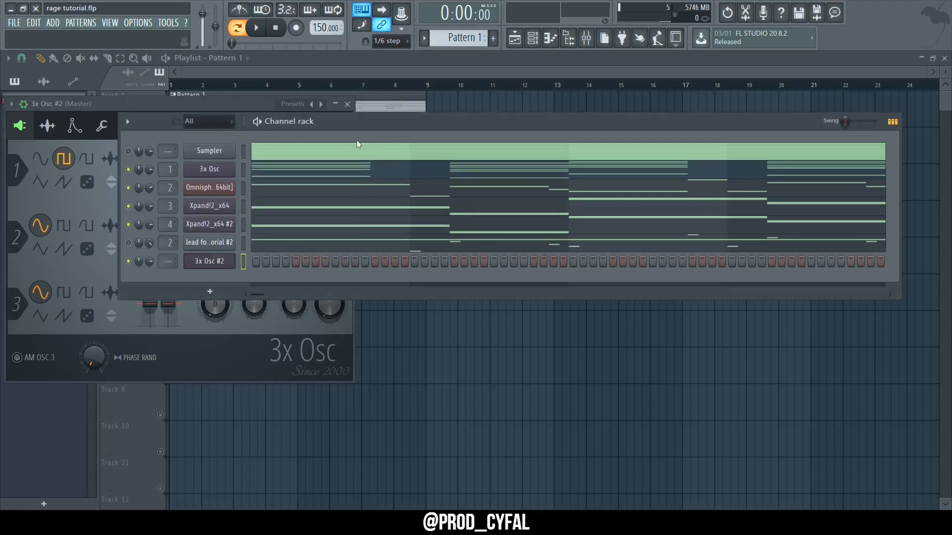
{"action": "left_click", "coordinate": [128, 169]}
{"action": "left_click", "coordinate": [280, 171]}
{"action": "scroll", "coordinate": [276, 172], "scroll_direction": "down", "scroll_amount": 4}
{"action": "scroll", "coordinate": [258, 190], "scroll_direction": "up", "scroll_amount": 3}
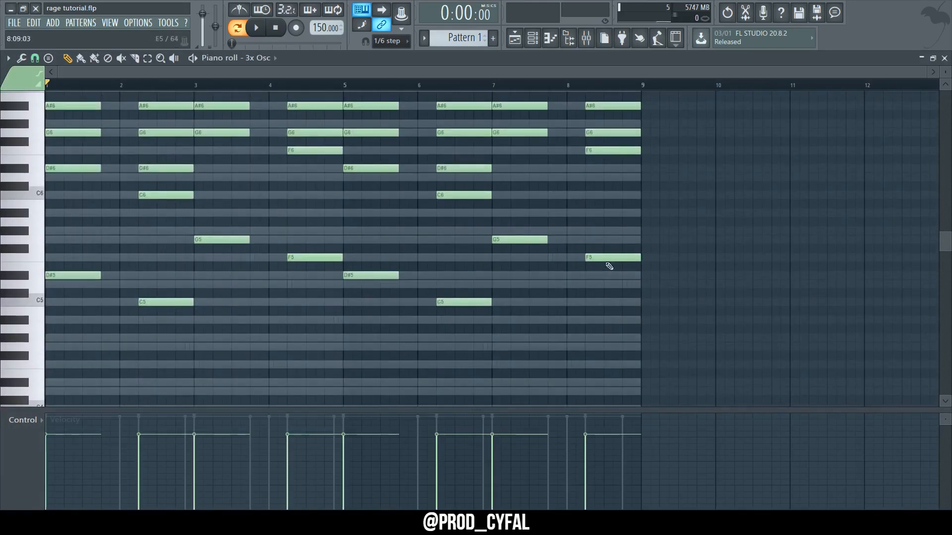
{"action": "scroll", "coordinate": [121, 335], "scroll_direction": "up", "scroll_amount": 6}
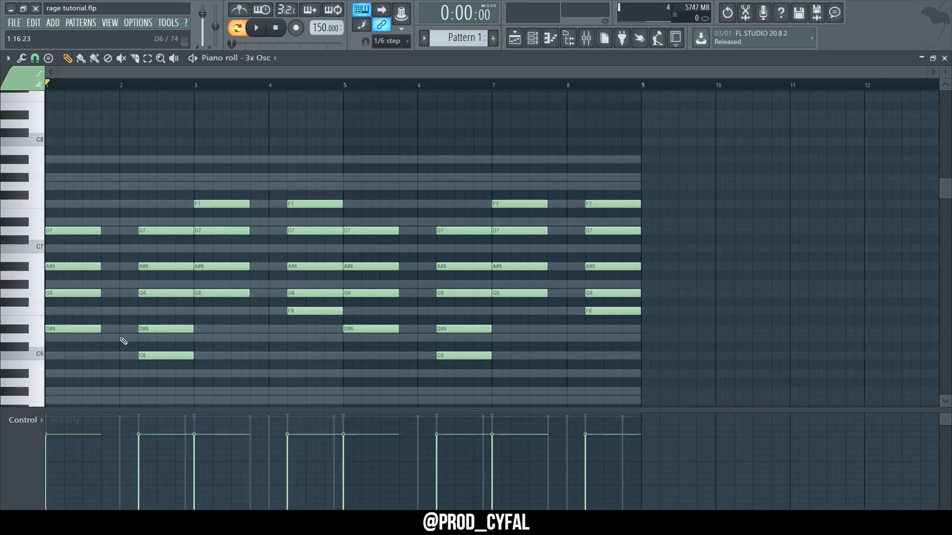
{"action": "left_click", "coordinate": [122, 339]}
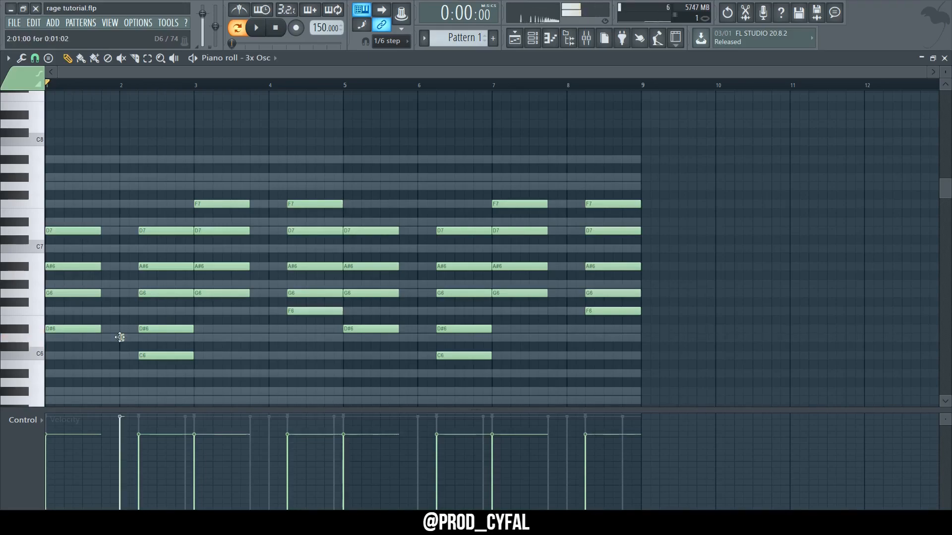
{"action": "key", "text": "ctrl+z"}
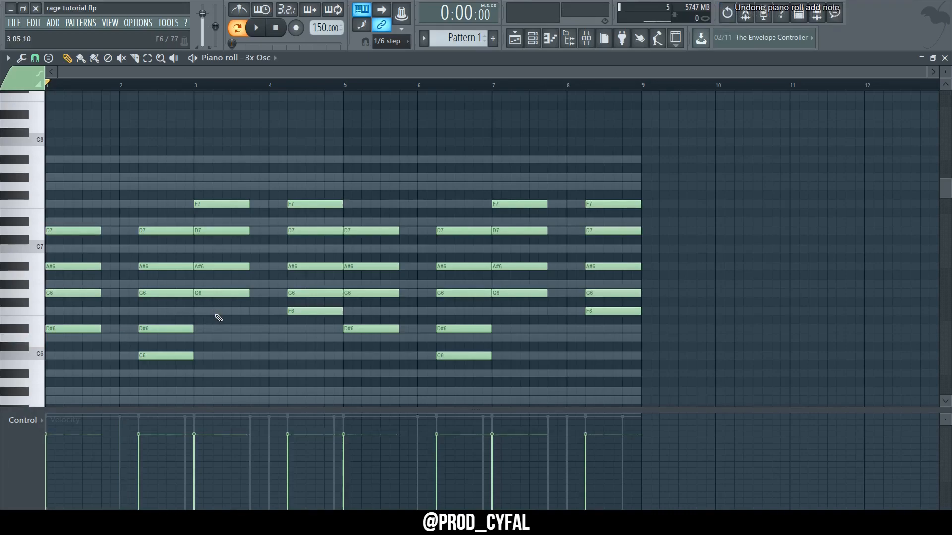
- Duplicate the lowest note of each of the eight chords one octave down, aligning the copies with the chord starts
{"action": "scroll", "coordinate": [219, 318], "scroll_direction": "down", "scroll_amount": 3}
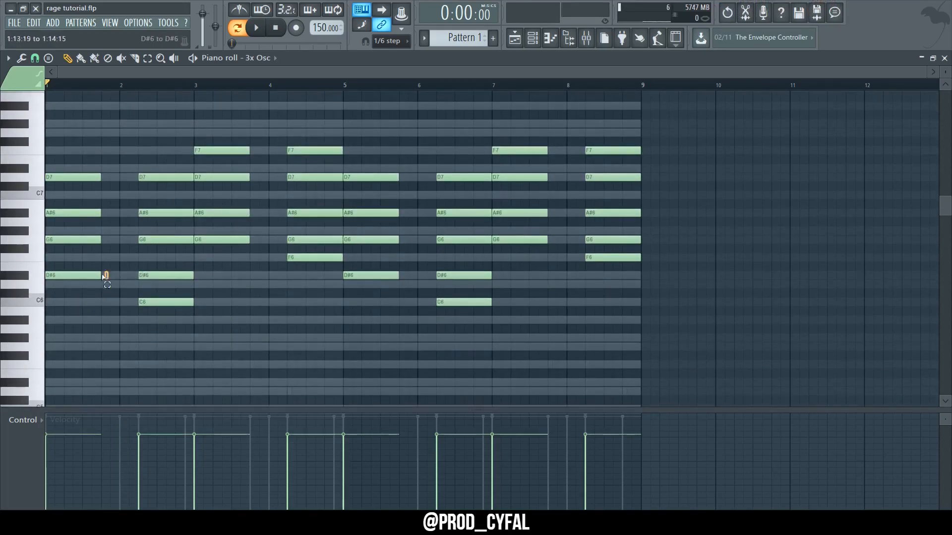
{"action": "left_click", "coordinate": [97, 276], "text": "ctrl"}
{"action": "left_click", "coordinate": [144, 302], "text": "ctrl+shift"}
{"action": "left_click", "coordinate": [211, 239], "text": "ctrl+shift"}
{"action": "left_click", "coordinate": [317, 258], "text": "ctrl+shift"}
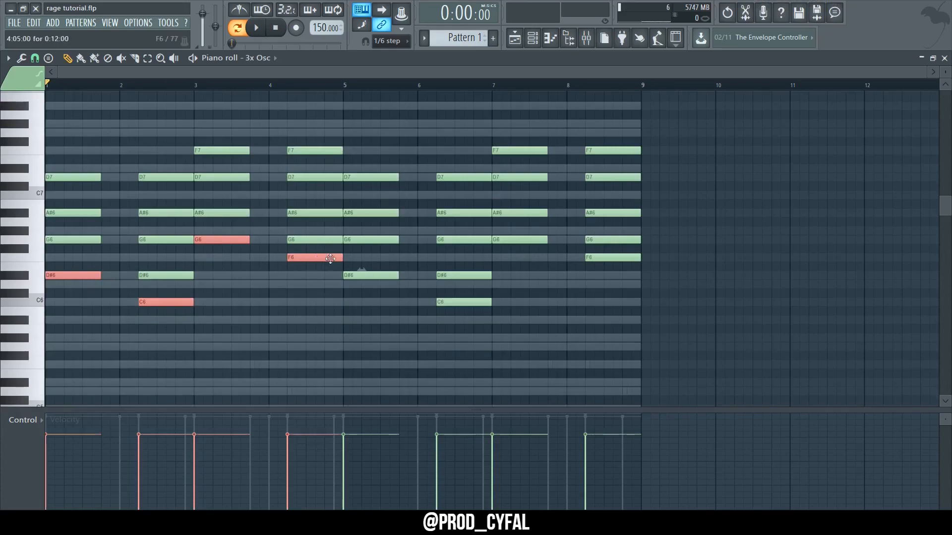
{"action": "left_click", "coordinate": [381, 276], "text": "ctrl+shift"}
{"action": "left_click", "coordinate": [449, 302], "text": "ctrl+shift"}
{"action": "left_click", "coordinate": [516, 240], "text": "ctrl+shift"}
{"action": "left_click", "coordinate": [601, 258], "text": "ctrl+shift"}
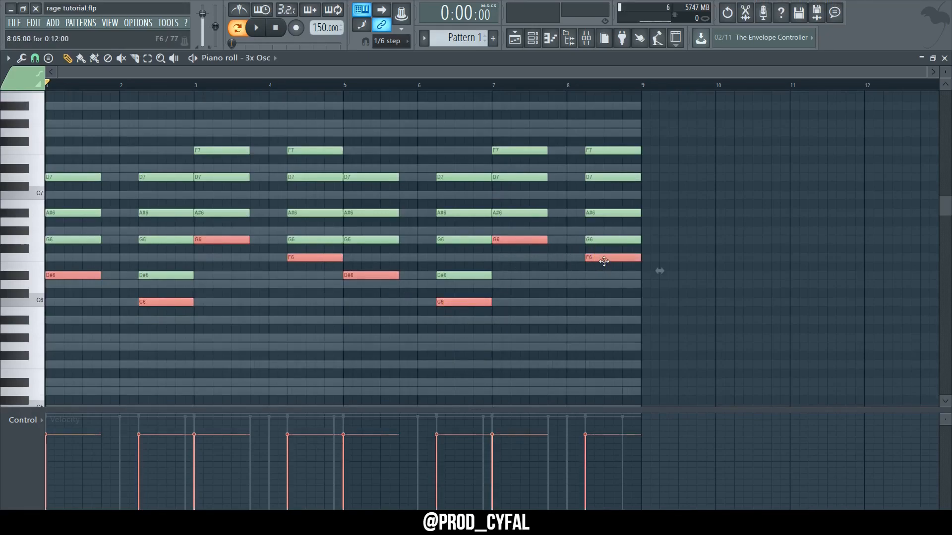
{"action": "key", "text": "ctrl+c"}
{"action": "key", "text": "ctrl+v"}
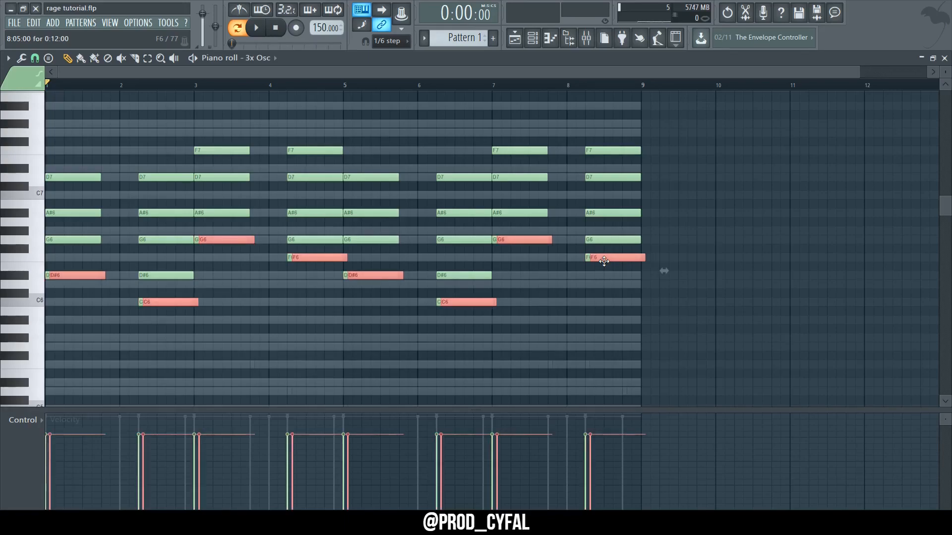
{"action": "key", "text": "ctrl+Down"}
{"action": "scroll", "coordinate": [603, 262], "scroll_direction": "down", "scroll_amount": 1}
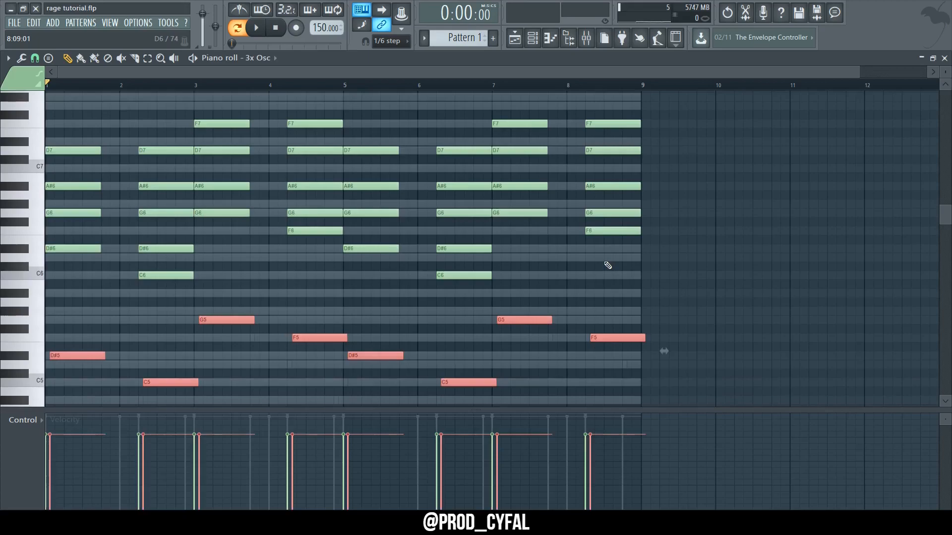
{"action": "left_click_drag", "start_coordinate": [58, 356], "coordinate": [49, 356]}
{"action": "left_click", "coordinate": [94, 327]}
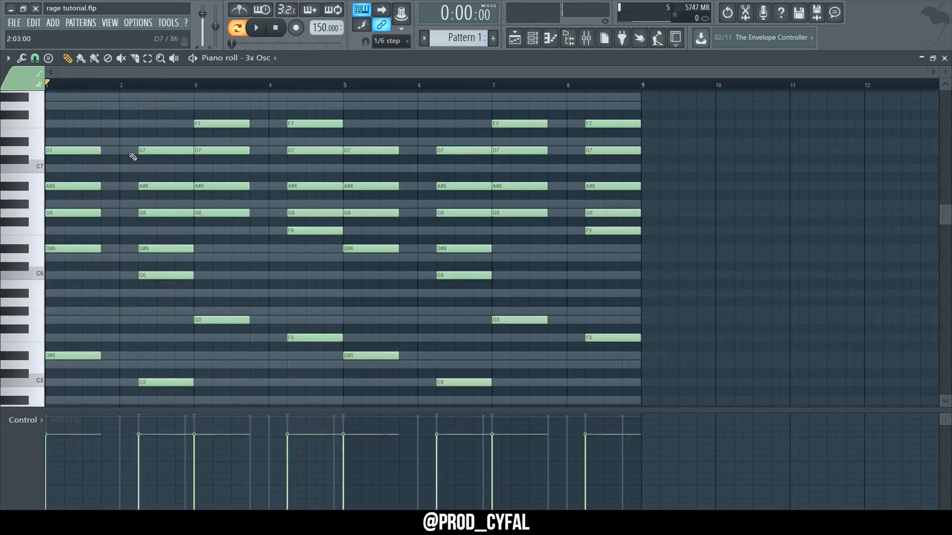
- Play back the 3x Osc chords and the Omnisphere melody, with the melody open in its piano roll
{"action": "left_click_drag", "start_coordinate": [111, 147], "coordinate": [147, 364]}
{"action": "key", "text": "space"}
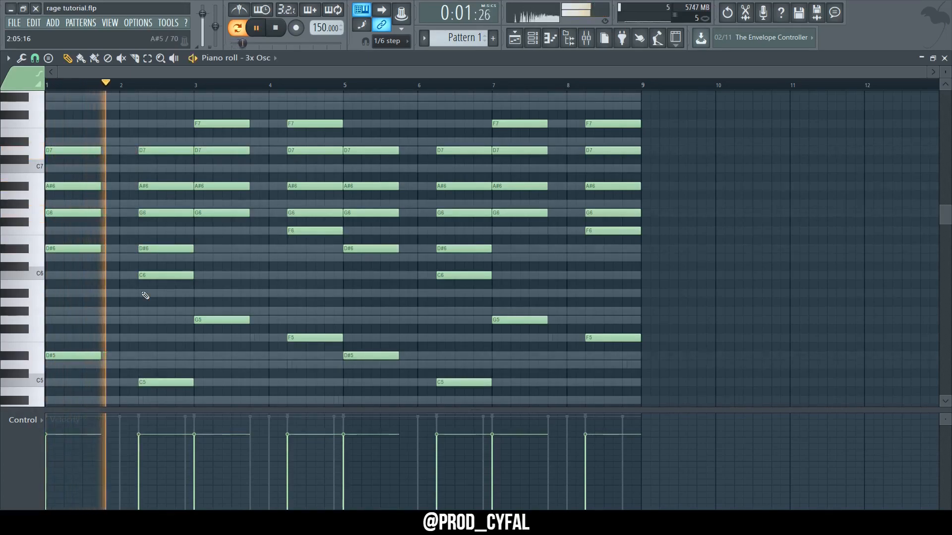
{"action": "left_click", "coordinate": [589, 42]}
{"action": "left_click", "coordinate": [73, 182]}
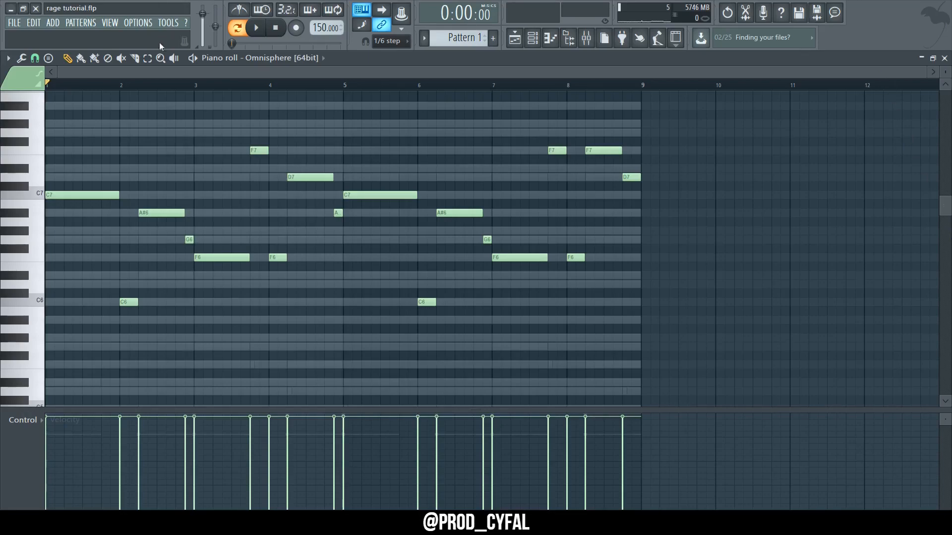
{"action": "key", "text": "space"}
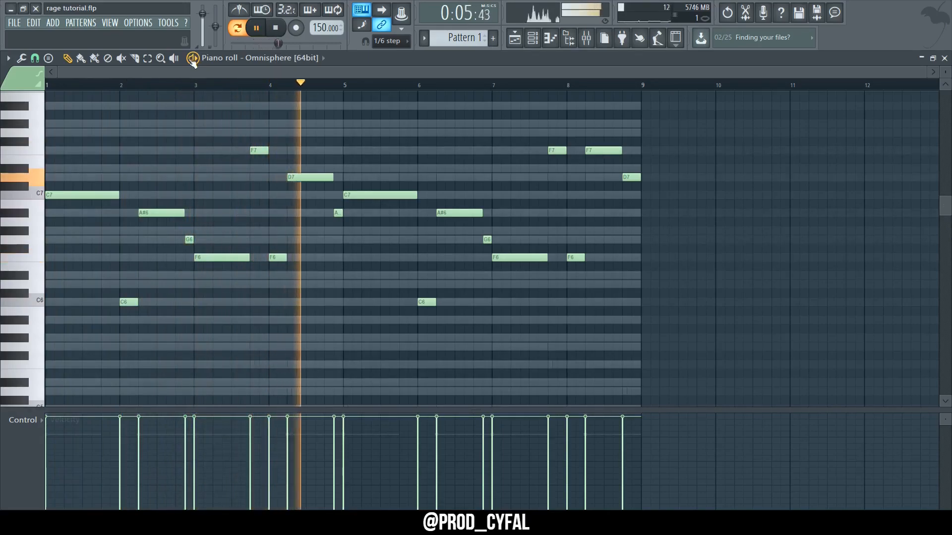
{"action": "key", "text": "space"}
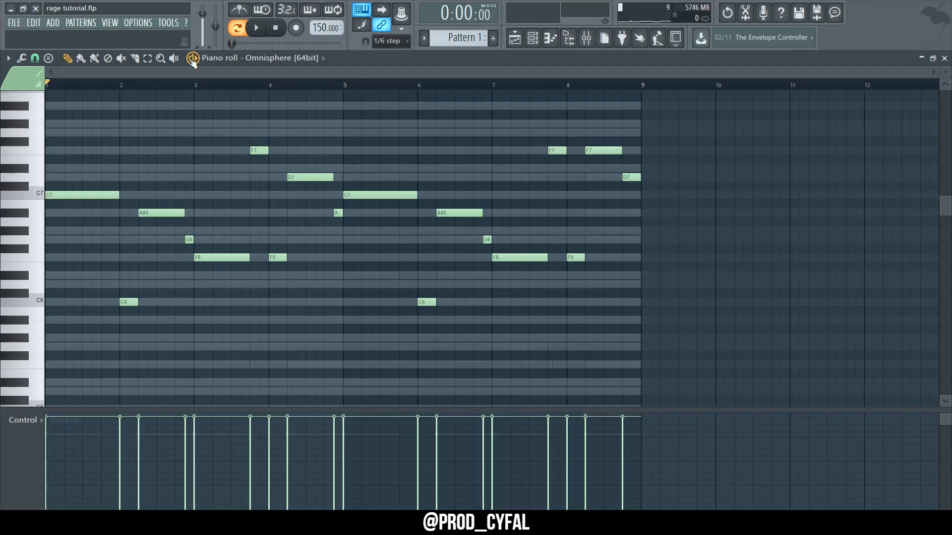
- With Pattern 2 active, load Edison in slot 3 of the "lead for tutorial" mixer track and solo Track 4 in the playlist
{"action": "key", "text": "KP_Add"}
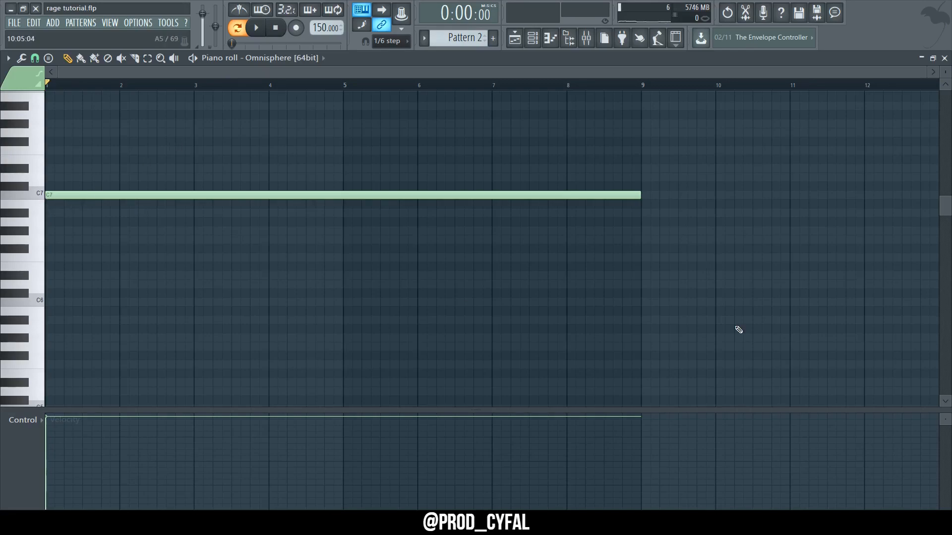
{"action": "left_click", "coordinate": [586, 37]}
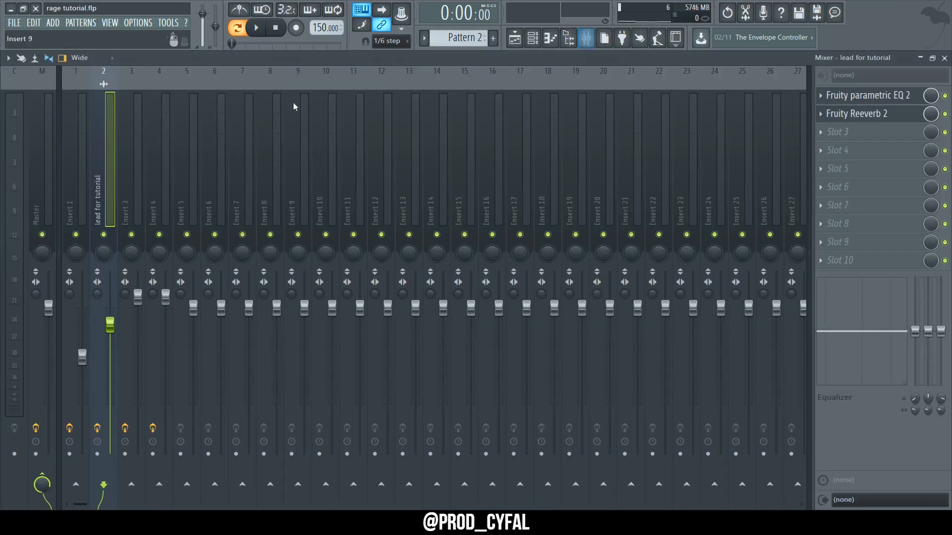
{"action": "left_click", "coordinate": [842, 131]}
{"action": "left_click", "coordinate": [625, 252]}
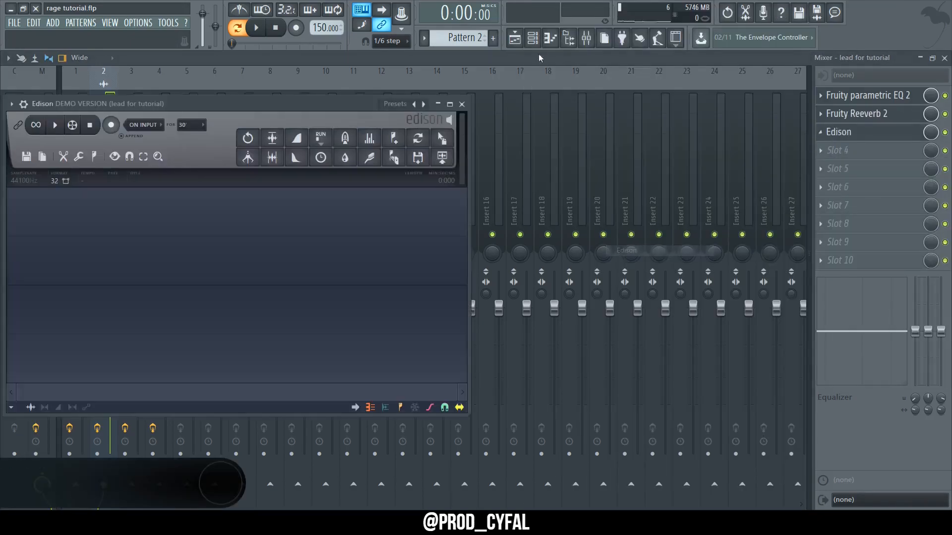
{"action": "left_click", "coordinate": [515, 38]}
{"action": "right_click", "coordinate": [161, 232]}
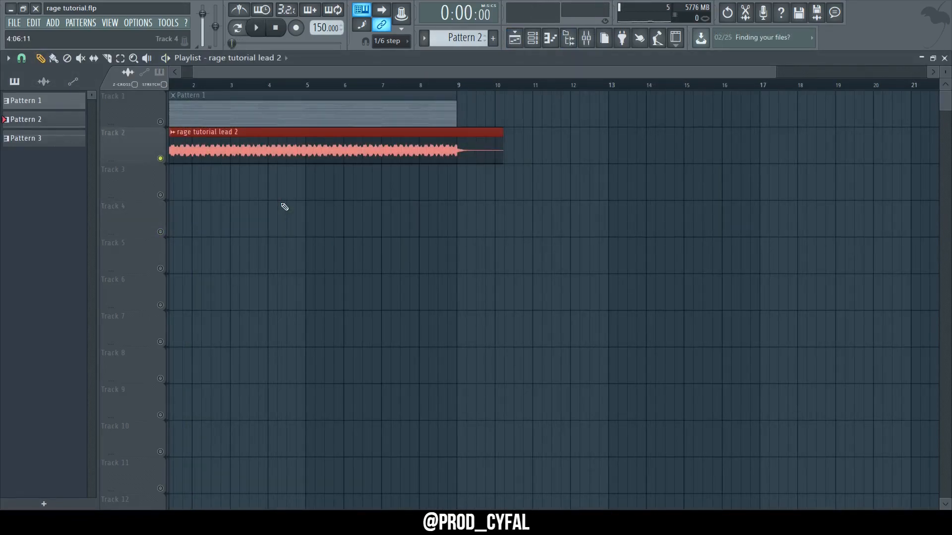
- Slice the "rage tutorial lead 2" audio clip at bar 9 and delete its trailing part
{"action": "scroll", "coordinate": [472, 191], "scroll_direction": "up", "scroll_amount": 1}
{"action": "scroll", "coordinate": [472, 191], "scroll_direction": "up", "scroll_amount": 4}
{"action": "left_click", "coordinate": [107, 59]}
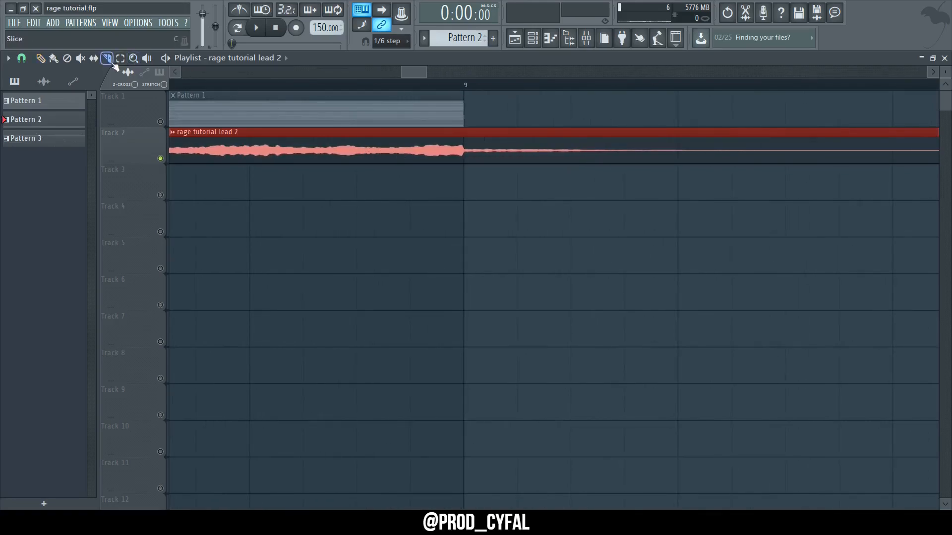
{"action": "left_click_drag", "start_coordinate": [464, 131], "coordinate": [465, 174]}
{"action": "right_click", "coordinate": [499, 148]}
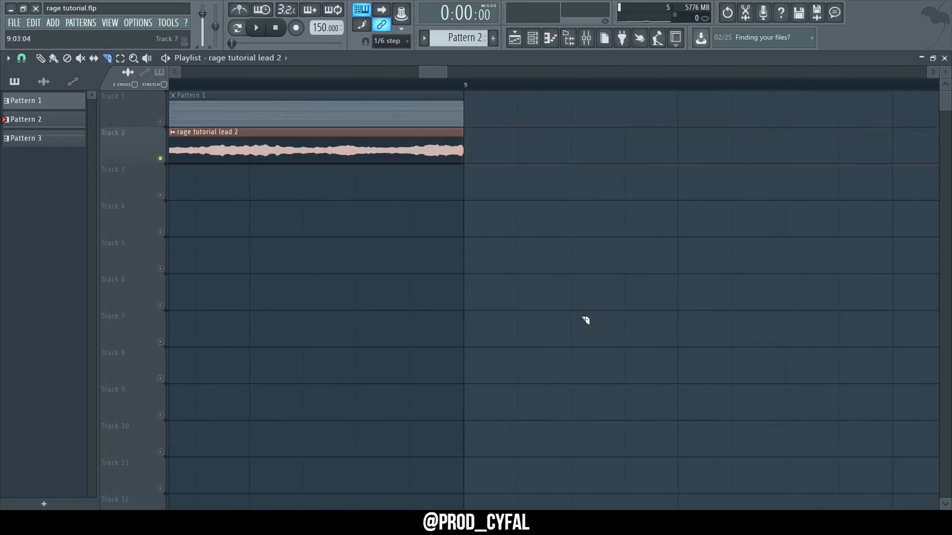
{"action": "scroll", "coordinate": [590, 322], "scroll_direction": "down", "scroll_amount": 5}
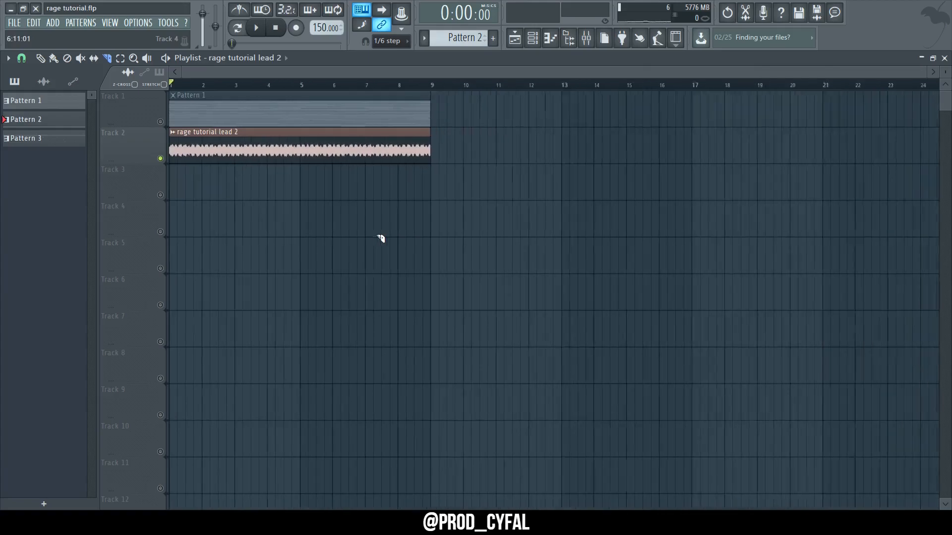
{"action": "left_click", "coordinate": [41, 59]}
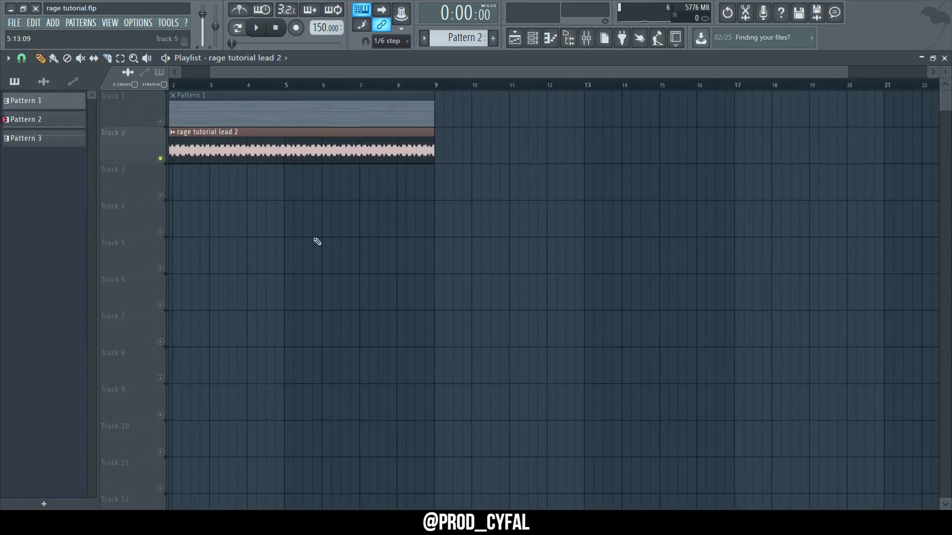
- Set the time stretching mode of the "rage tutorial lead 2" audio clip to Stretch
{"action": "double_click", "coordinate": [231, 139]}
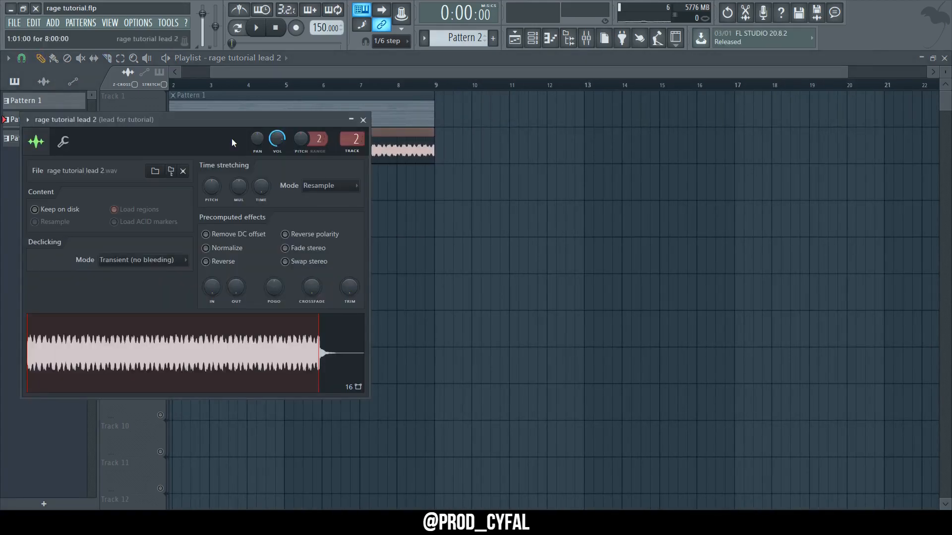
{"action": "left_click", "coordinate": [319, 191]}
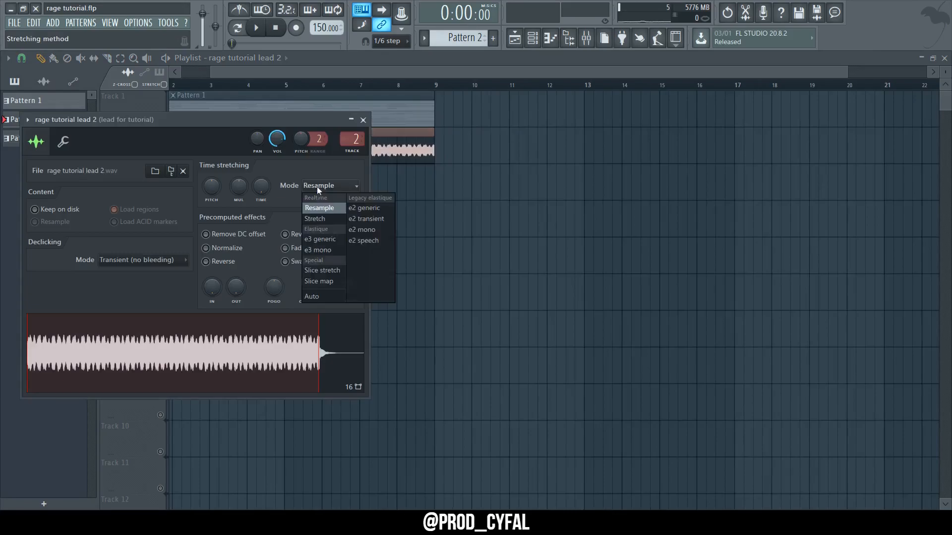
{"action": "left_click", "coordinate": [320, 220]}
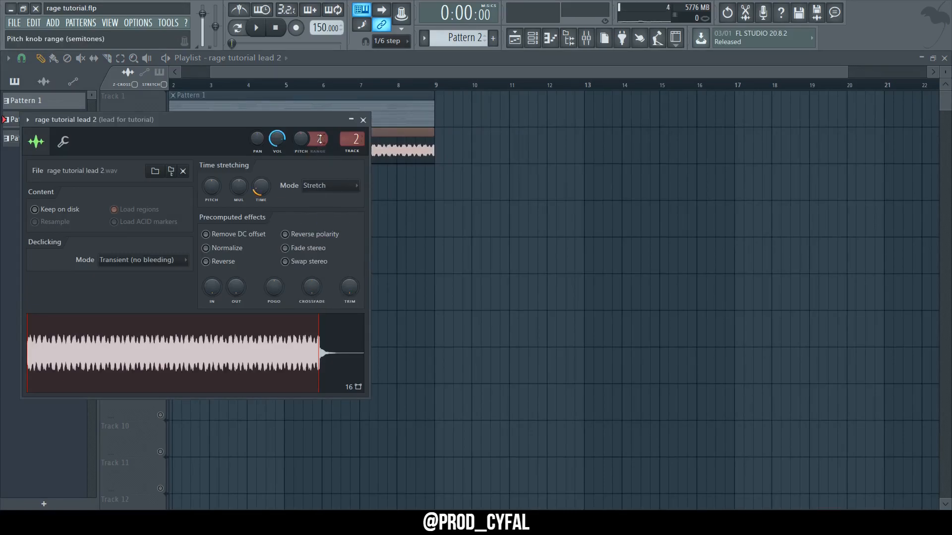
- Set the audio clip's pitch range to 12 semitones and create an automation clip for its channel pitch
{"action": "left_click_drag", "start_coordinate": [320, 139], "coordinate": [314, 133]}
{"action": "right_click", "coordinate": [301, 140]}
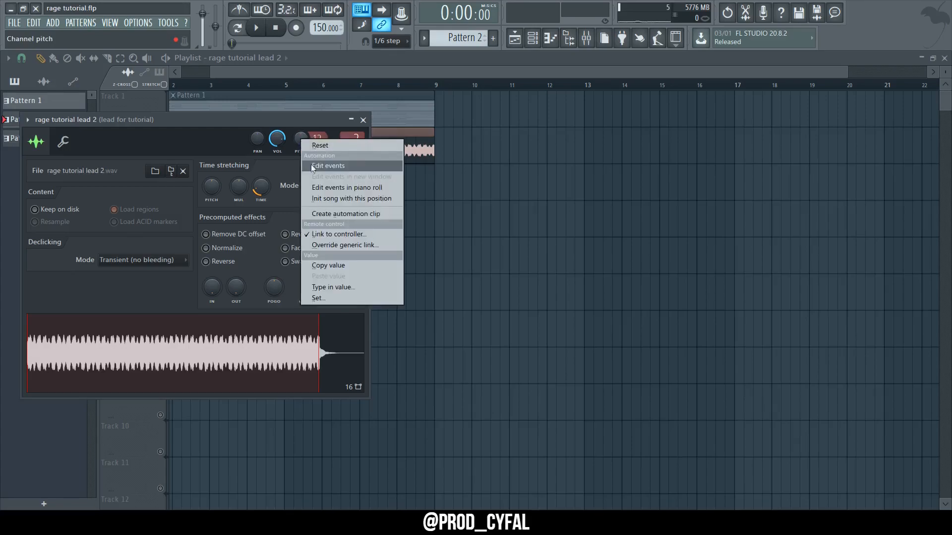
{"action": "left_click", "coordinate": [321, 215]}
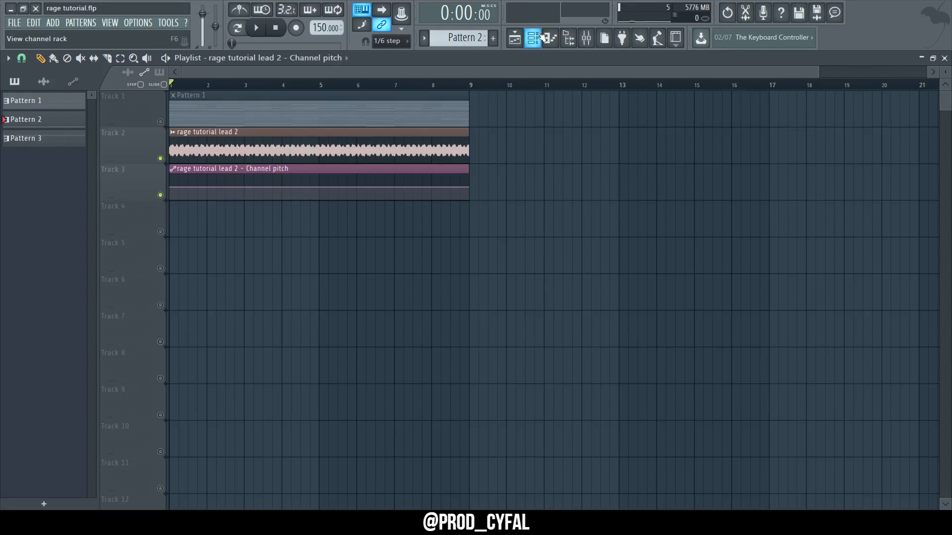
- Try moving the first point of the channel pitch automation to its maximum and to its minimum
{"action": "mouse_move", "coordinate": [240, 182]}
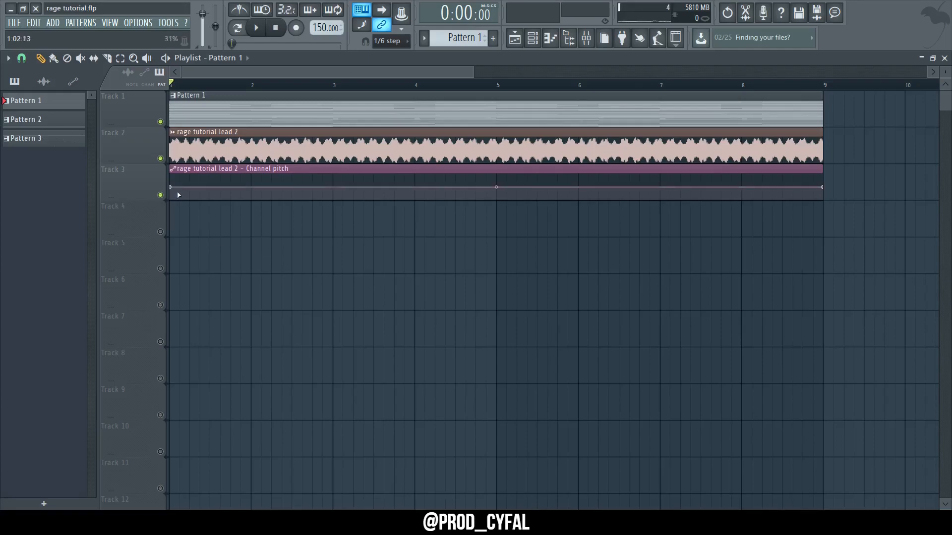
{"action": "left_click_drag", "start_coordinate": [170, 187], "coordinate": [169, 142]}
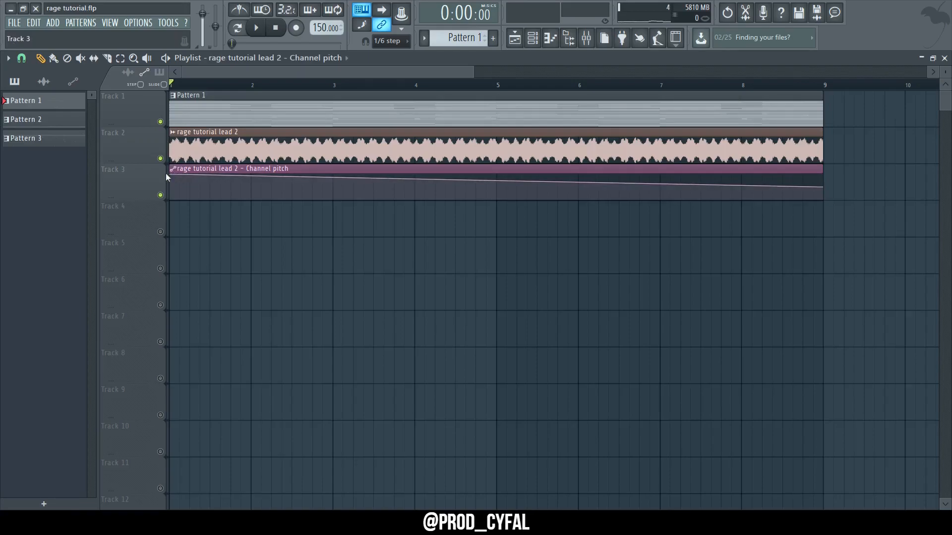
{"action": "left_click_drag", "start_coordinate": [171, 173], "coordinate": [172, 221]}
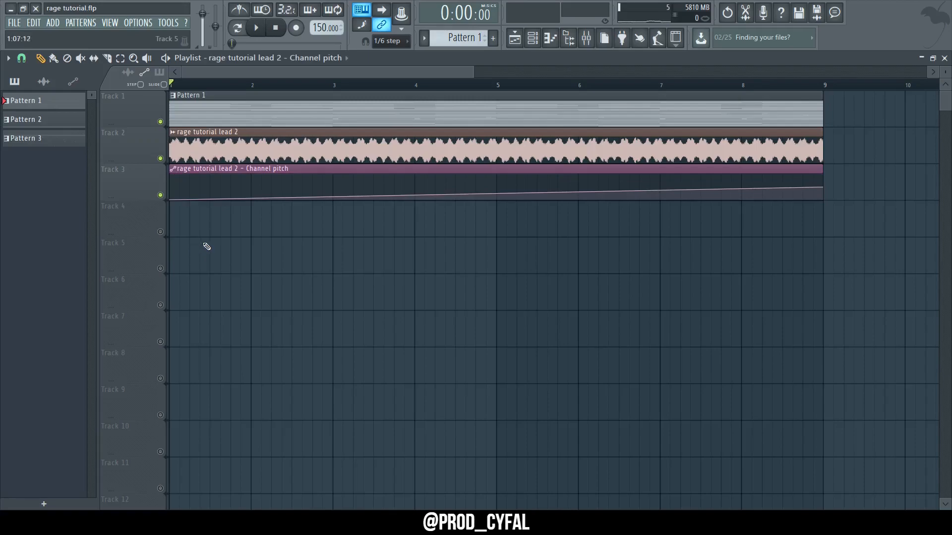
- Copy the value of the pitch automation's first point and paste it onto a new point at 1:13:00
{"action": "left_click", "coordinate": [551, 38]}
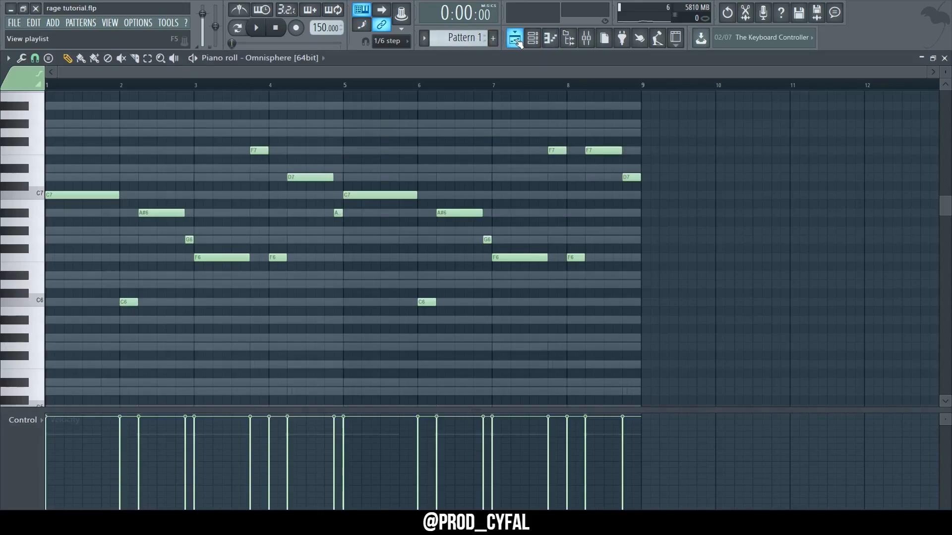
{"action": "left_click", "coordinate": [515, 39]}
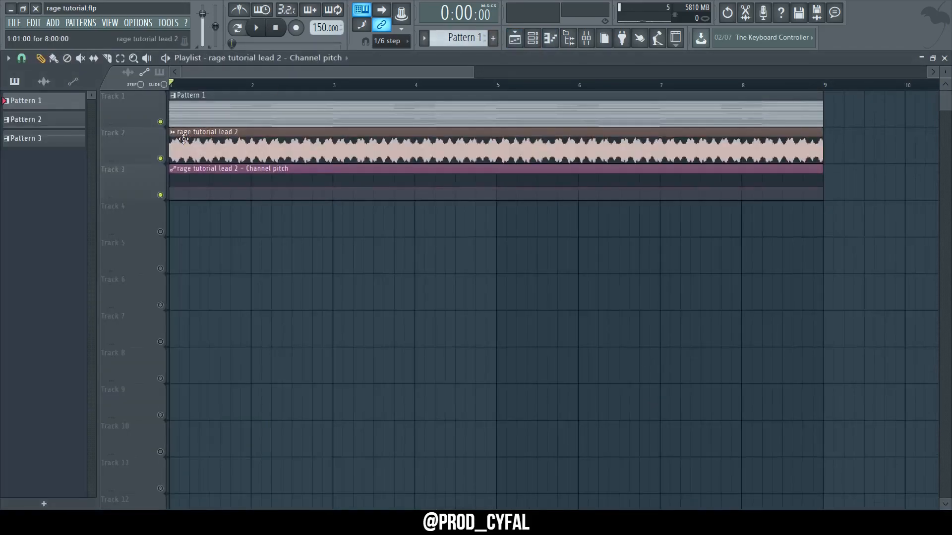
{"action": "right_click", "coordinate": [173, 187]}
{"action": "left_click", "coordinate": [205, 371]}
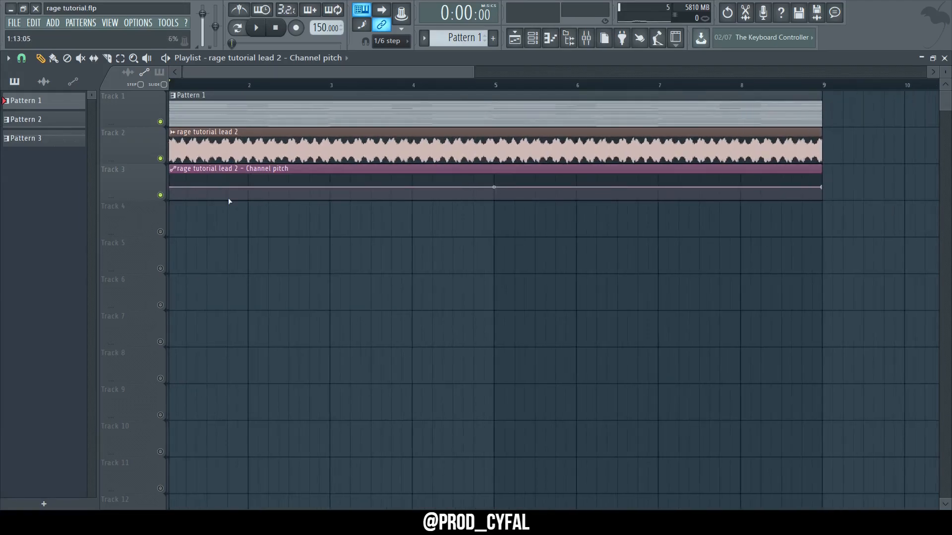
{"action": "scroll", "coordinate": [219, 193], "scroll_direction": "up", "scroll_amount": 2}
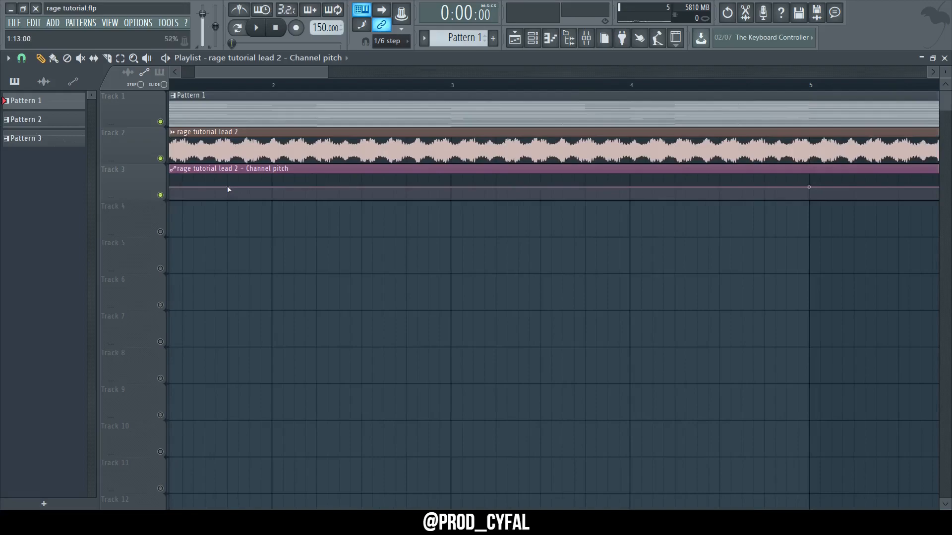
{"action": "right_click", "coordinate": [229, 188]}
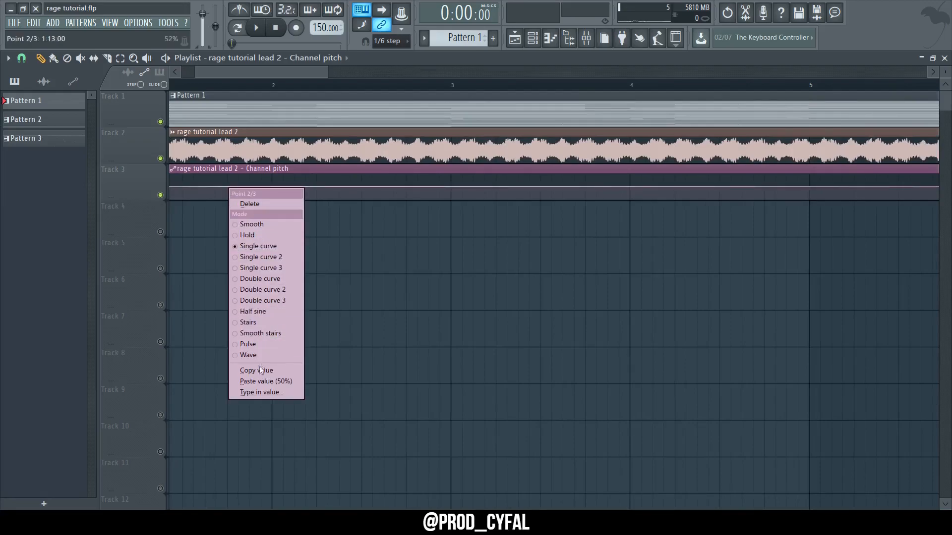
{"action": "left_click", "coordinate": [262, 383]}
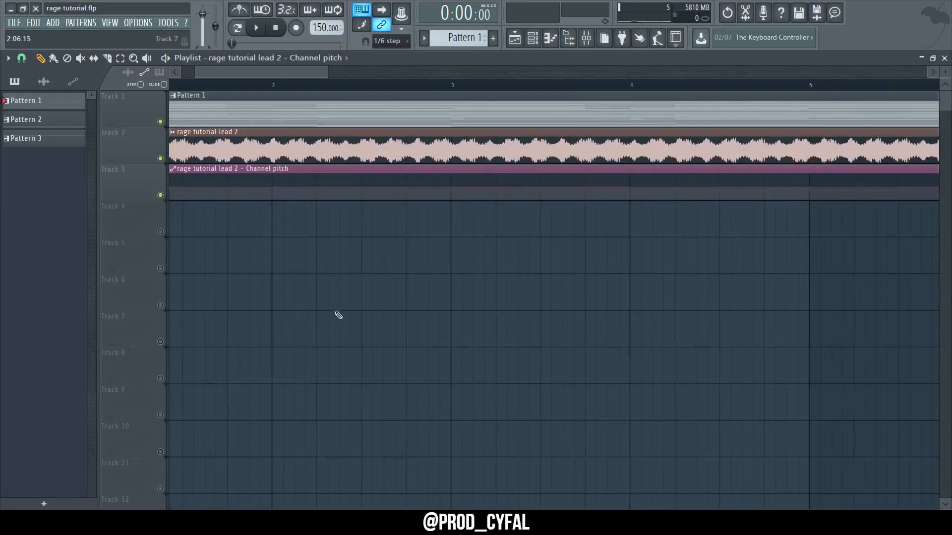
- Check the Omnisphere notes, and add a pitch automation point at the lowest value on bar 2 with a curved drop into it
{"action": "left_click", "coordinate": [552, 39]}
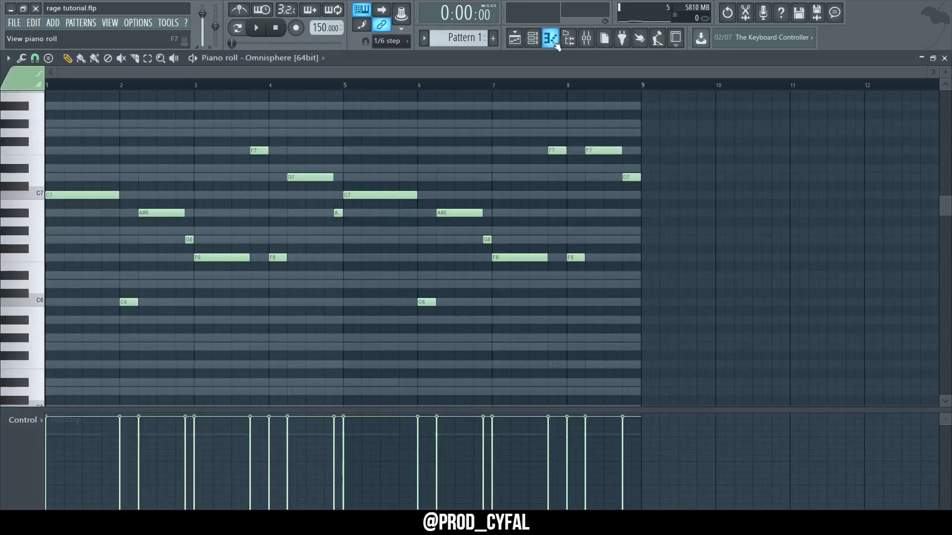
{"action": "left_click", "coordinate": [552, 39]}
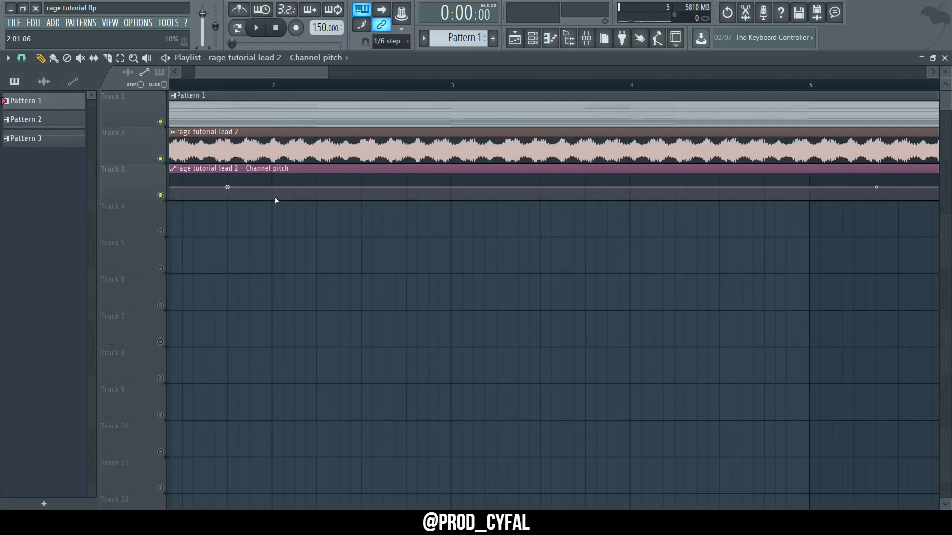
{"action": "left_click_drag", "start_coordinate": [273, 199], "coordinate": [265, 210]}
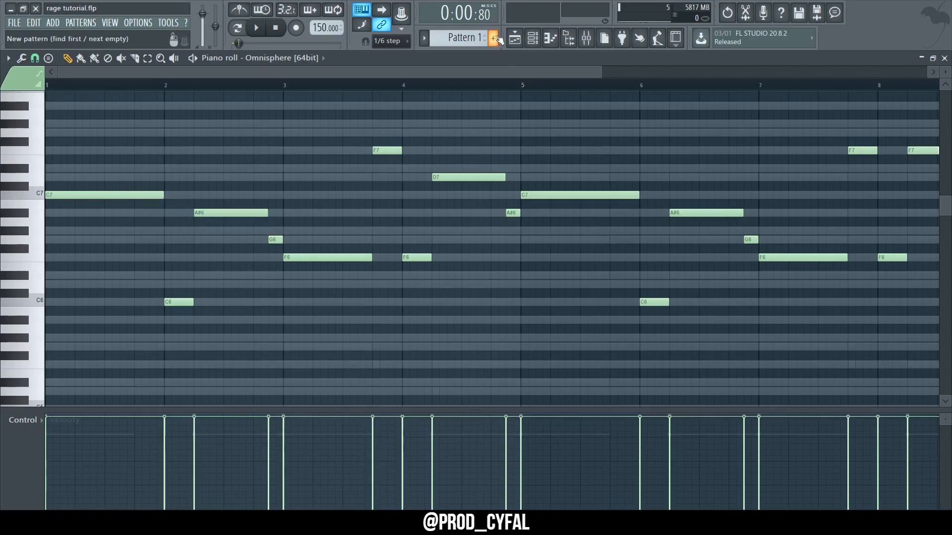
- Check the lead notes in the piano roll, search Google for "what is the percentage of 10/24" and select the answer
{"action": "left_click", "coordinate": [514, 37]}
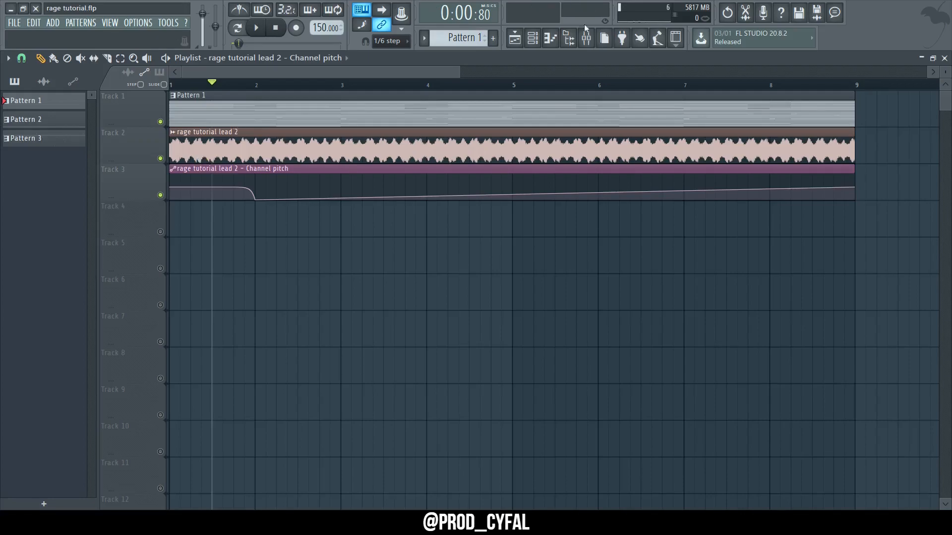
{"action": "left_click", "coordinate": [550, 38]}
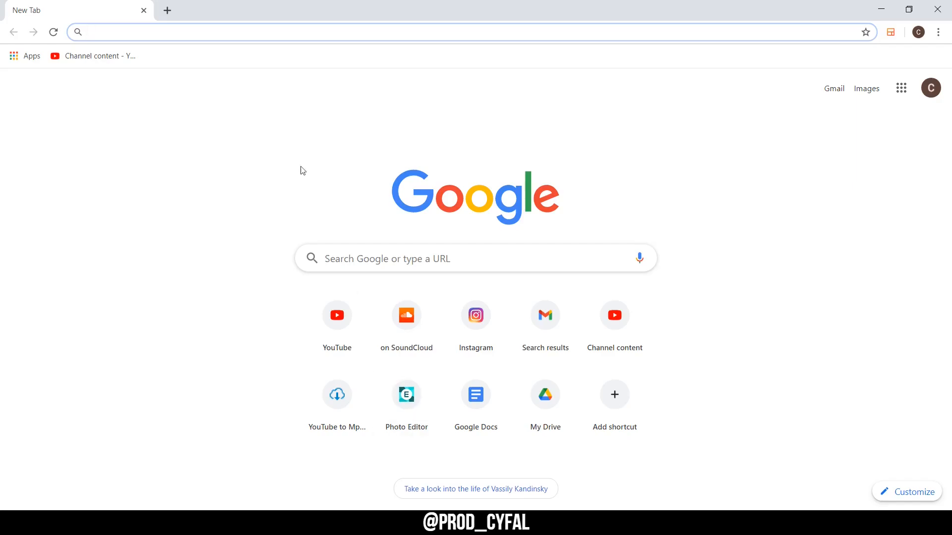
{"action": "type", "text": "what is "}
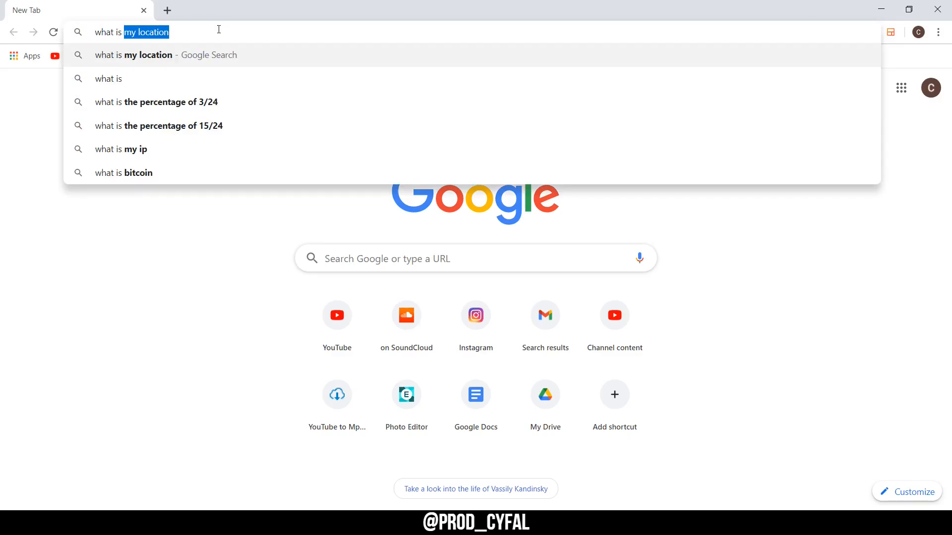
{"action": "type", "text": "the percentage of 10/24"}
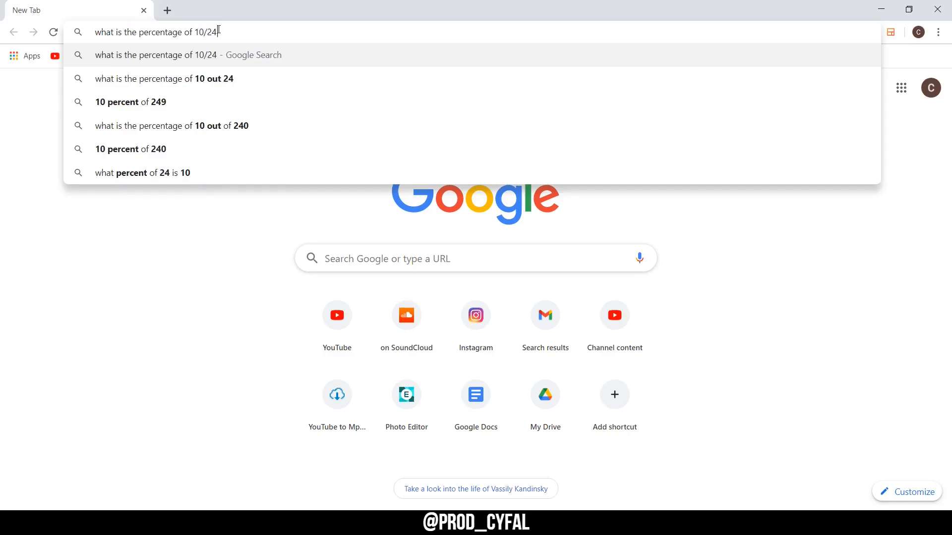
{"action": "key", "text": "Return"}
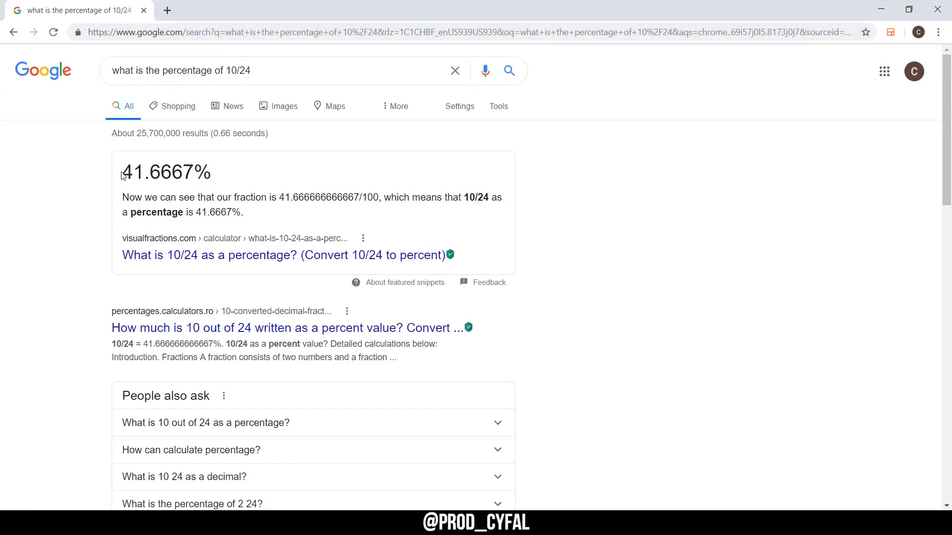
{"action": "left_click_drag", "start_coordinate": [127, 171], "coordinate": [192, 170]}
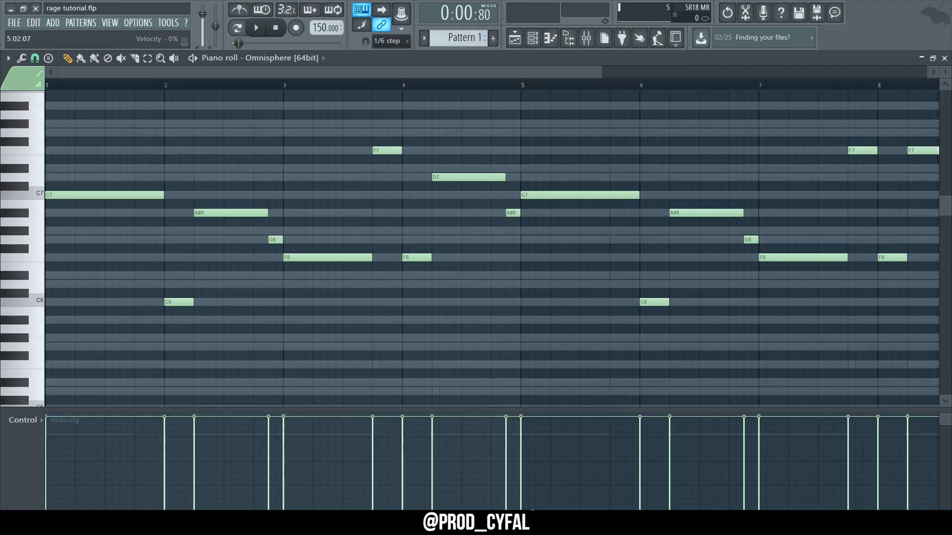
- Return to the FL Studio playlist, add a channel pitch automation point at 2:05:00 and set its value to 41.6667
{"action": "left_click", "coordinate": [514, 38]}
{"action": "mouse_move", "coordinate": [270, 190]}
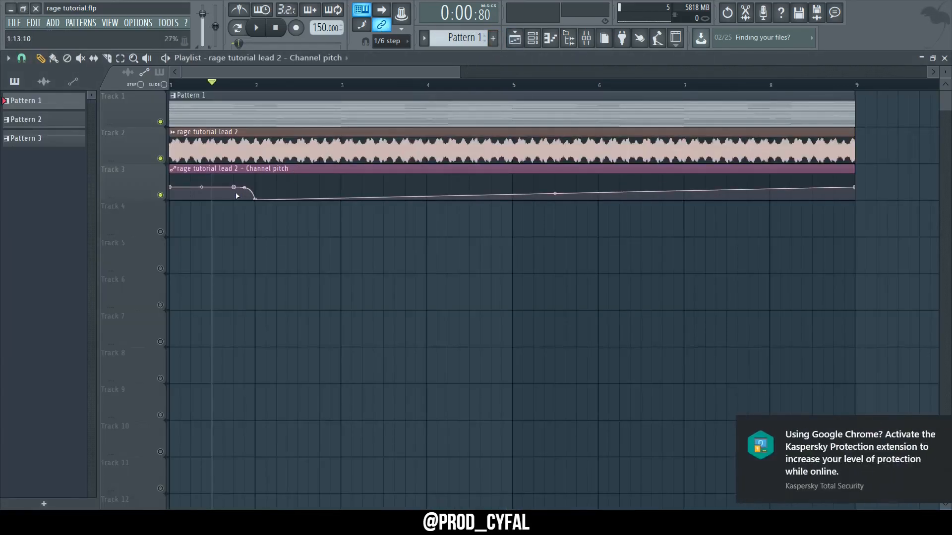
{"action": "scroll", "coordinate": [236, 196], "scroll_direction": "up", "scroll_amount": 8}
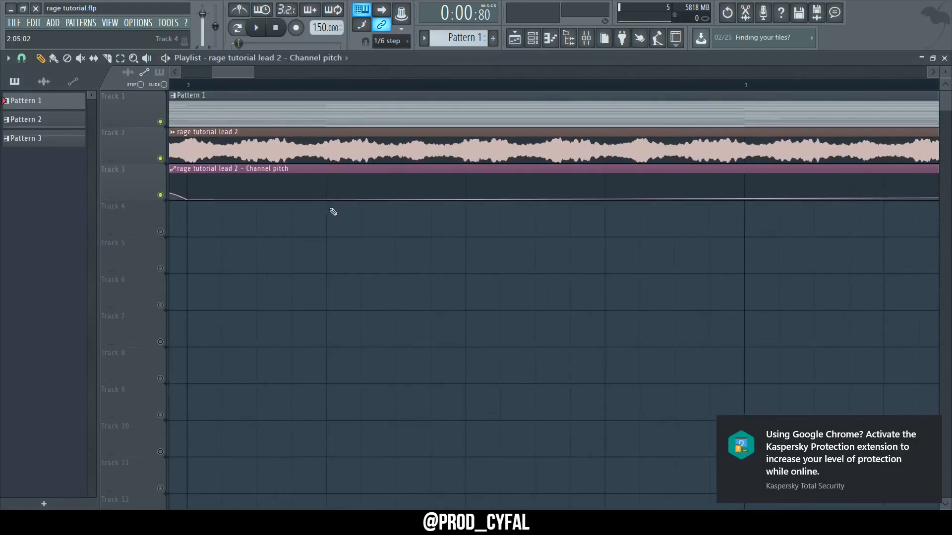
{"action": "left_click_drag", "start_coordinate": [333, 193], "coordinate": [327, 191]}
{"action": "right_click", "coordinate": [328, 190]}
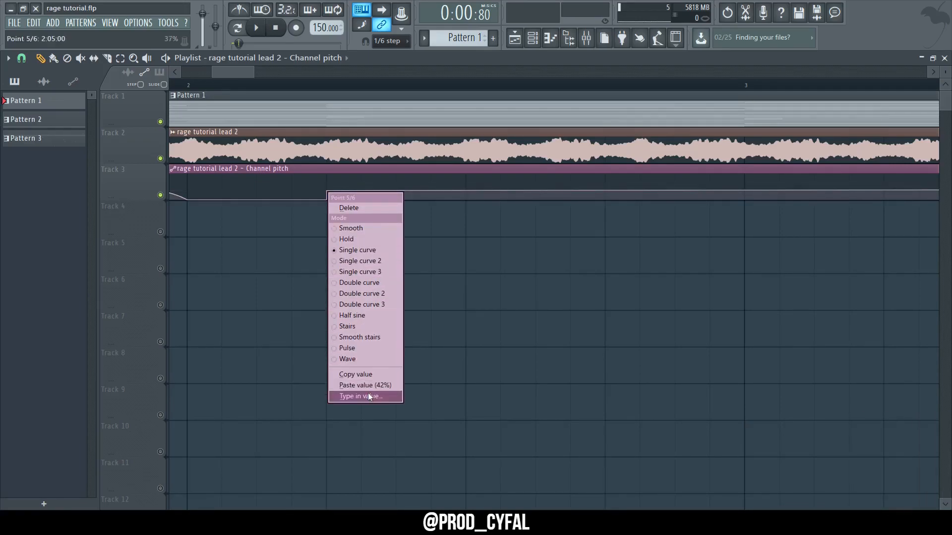
{"action": "left_click", "coordinate": [355, 398]}
{"action": "type", "text": "41.6667"}
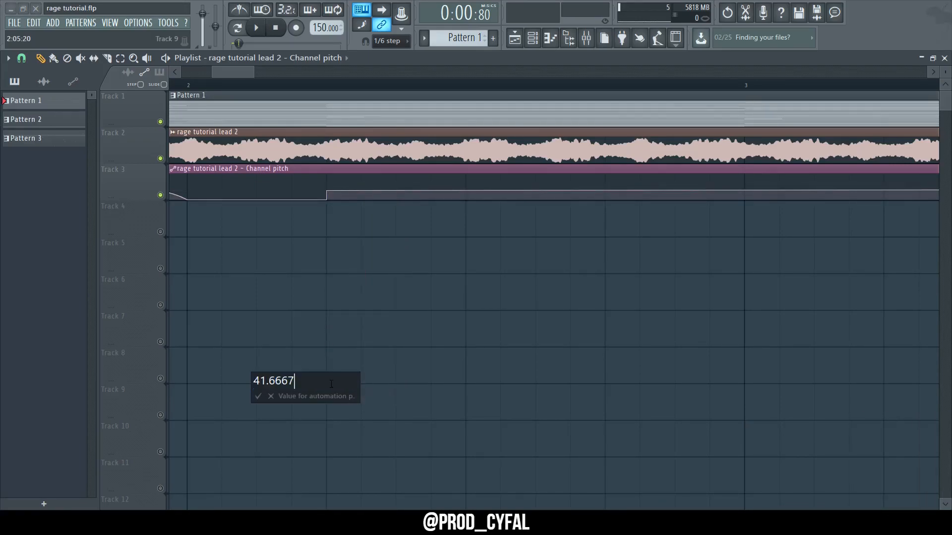
{"action": "key", "text": "Return"}
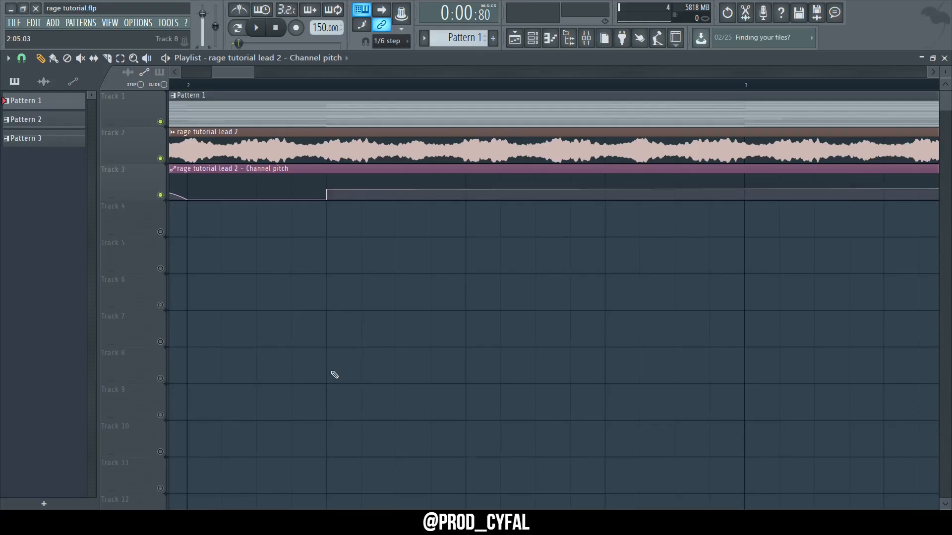
- Play the arrangement to audition the pitch change at 2:05:00, and stop playback
{"action": "key", "text": "space"}
{"action": "scroll", "coordinate": [335, 376], "scroll_direction": "down", "scroll_amount": 3}
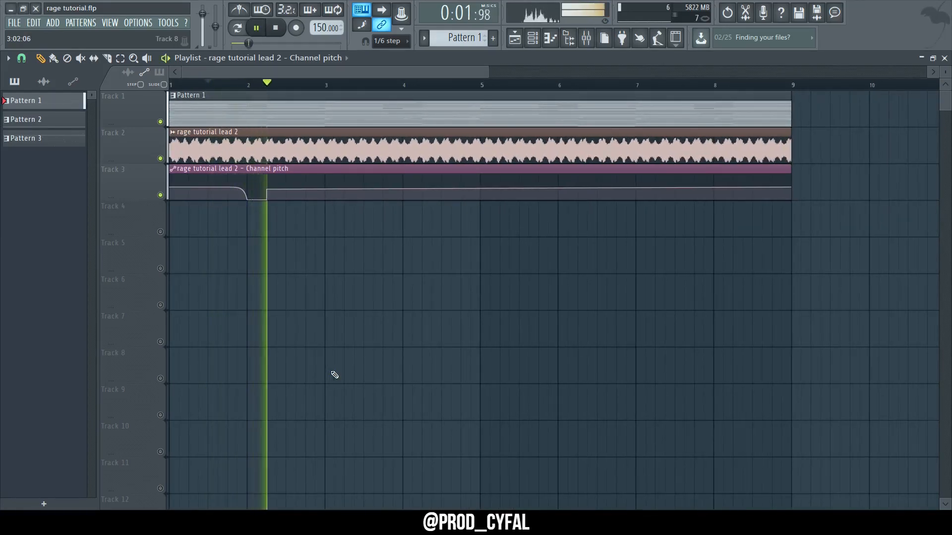
{"action": "key", "text": "space"}
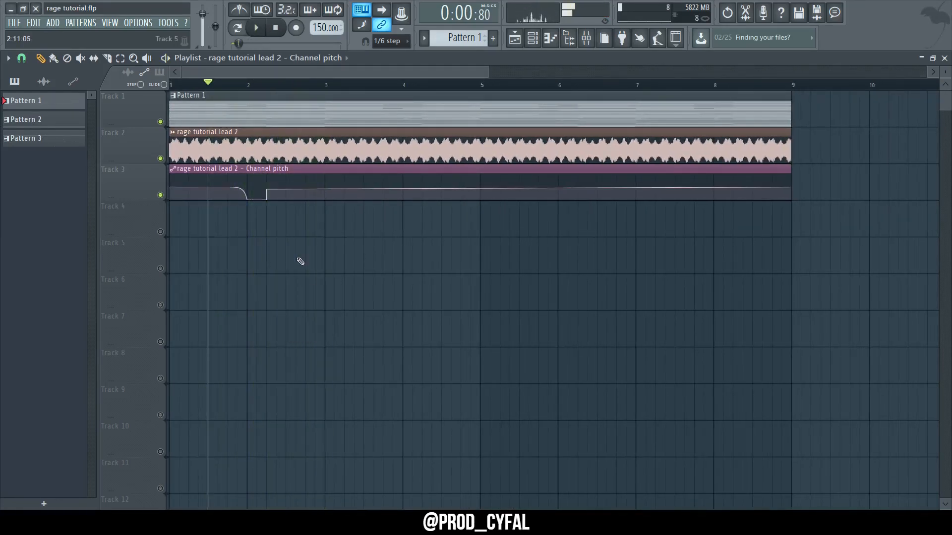
- Bend the automation segment rising to the 2:05:00 point into a smooth curve and play it back
{"action": "scroll", "coordinate": [199, 209], "scroll_direction": "up", "scroll_amount": 4}
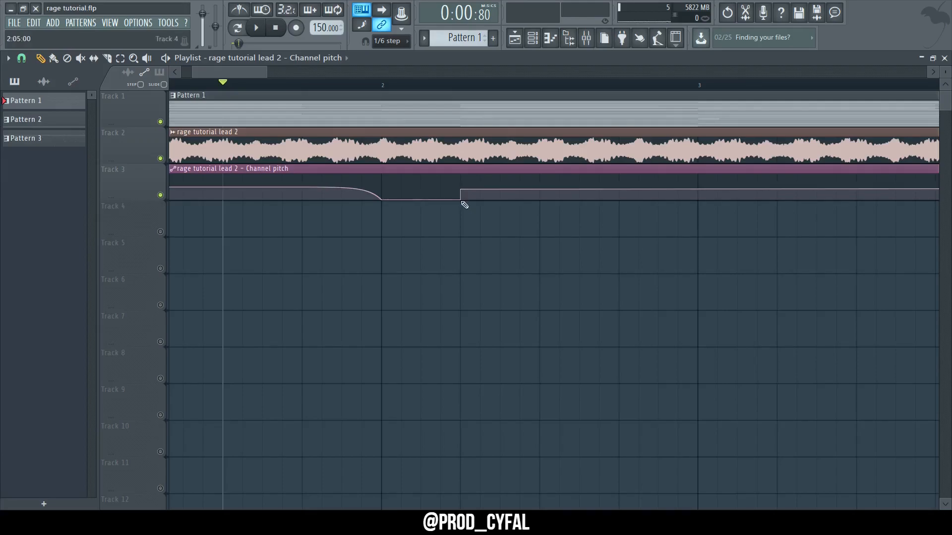
{"action": "left_click_drag", "start_coordinate": [461, 199], "coordinate": [427, 209]}
{"action": "key", "text": "space"}
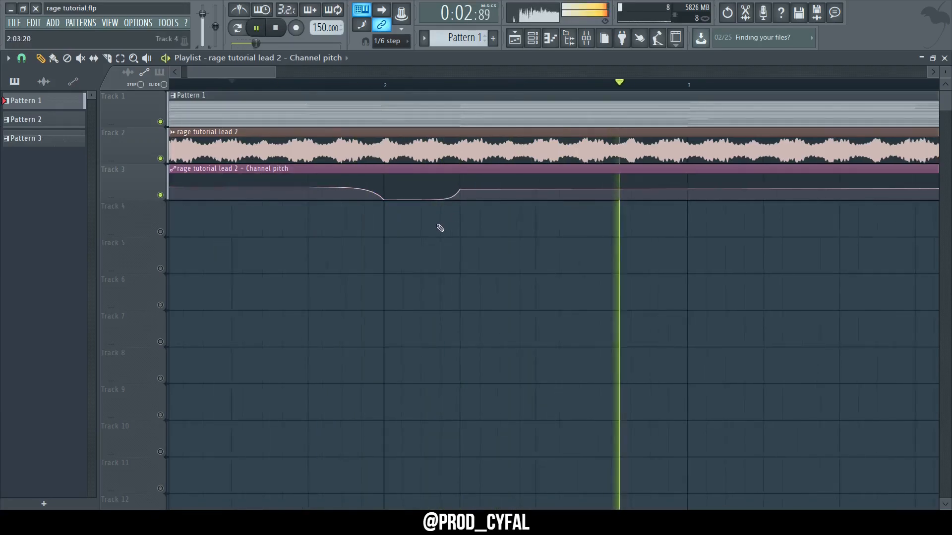
{"action": "scroll", "coordinate": [440, 227], "scroll_direction": "down", "scroll_amount": 2}
{"action": "key", "text": "space"}
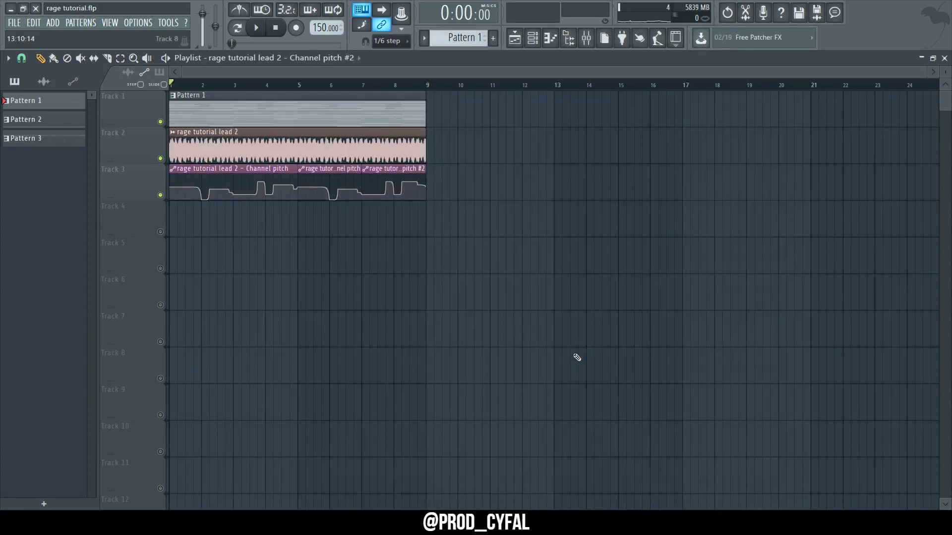
- Play the melody with the full eight-bar pitch automation, show the channel rack and save the project
{"action": "key", "text": "space"}
{"action": "scroll", "coordinate": [577, 358], "scroll_direction": "up", "scroll_amount": 1}
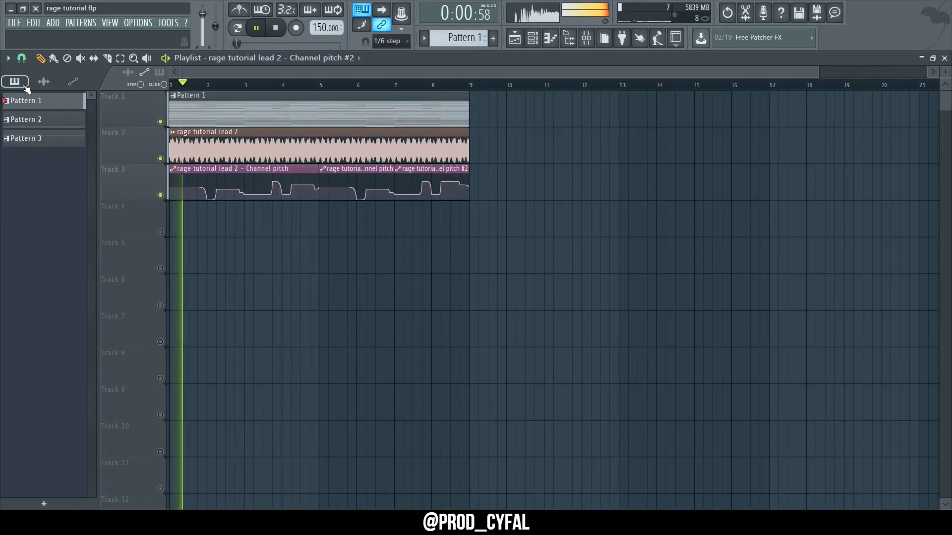
{"action": "key", "text": "space"}
{"action": "key", "text": "F6"}
{"action": "key", "text": "ctrl+s"}
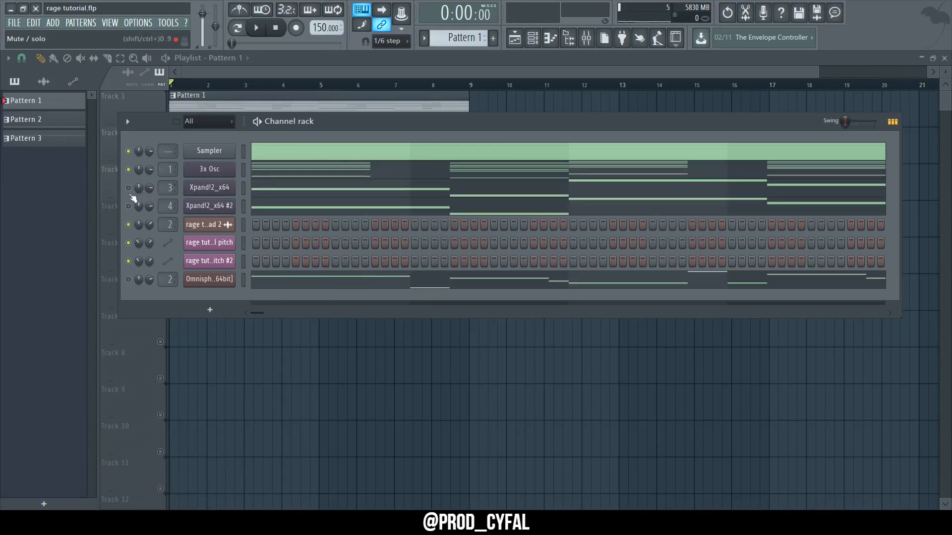
- Audition the Xpand!2_x64 and Xpand!2_x64 #2 channels in solo, and view the Xpand!2_x64 #2 notes
{"action": "key", "text": "space"}
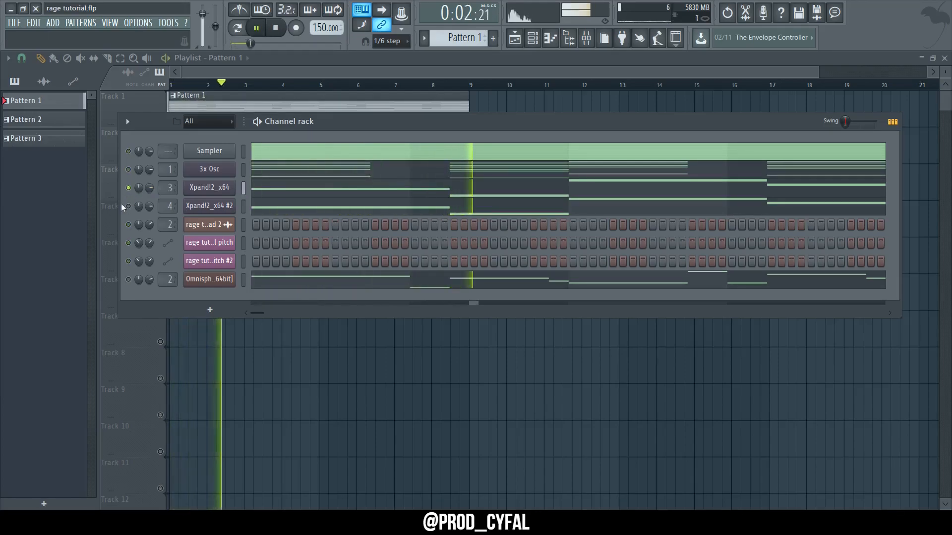
{"action": "key", "text": "space"}
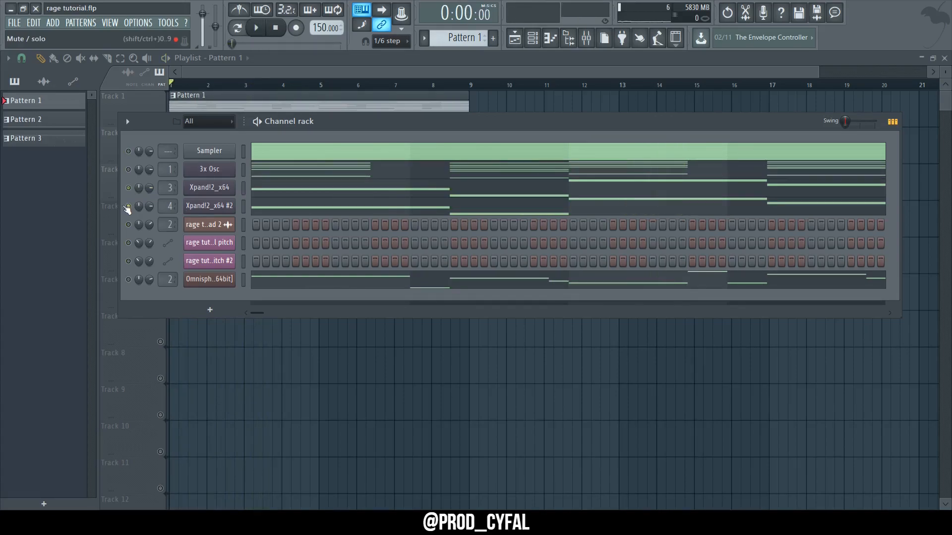
{"action": "key", "text": "space"}
{"action": "left_click", "coordinate": [277, 212]}
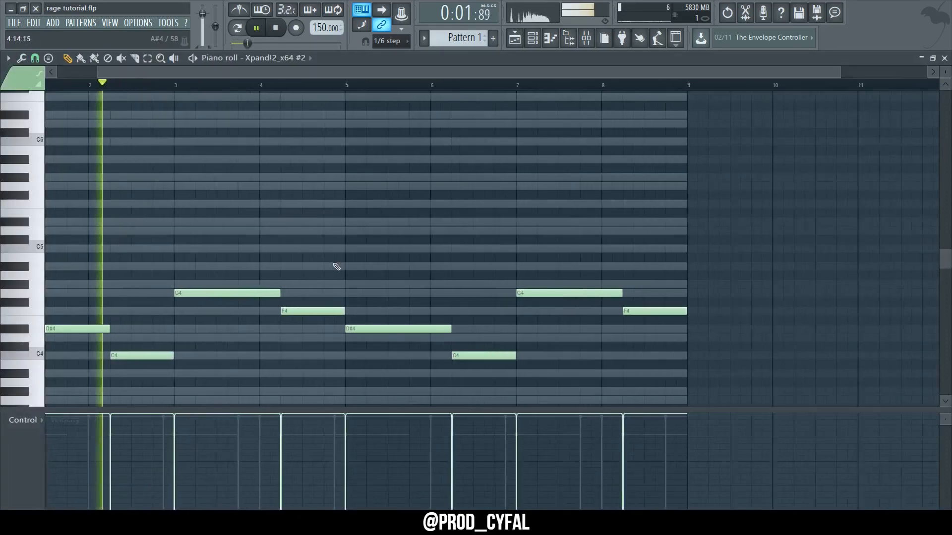
{"action": "scroll", "coordinate": [336, 267], "scroll_direction": "down", "scroll_amount": 2}
{"action": "left_click", "coordinate": [533, 40]}
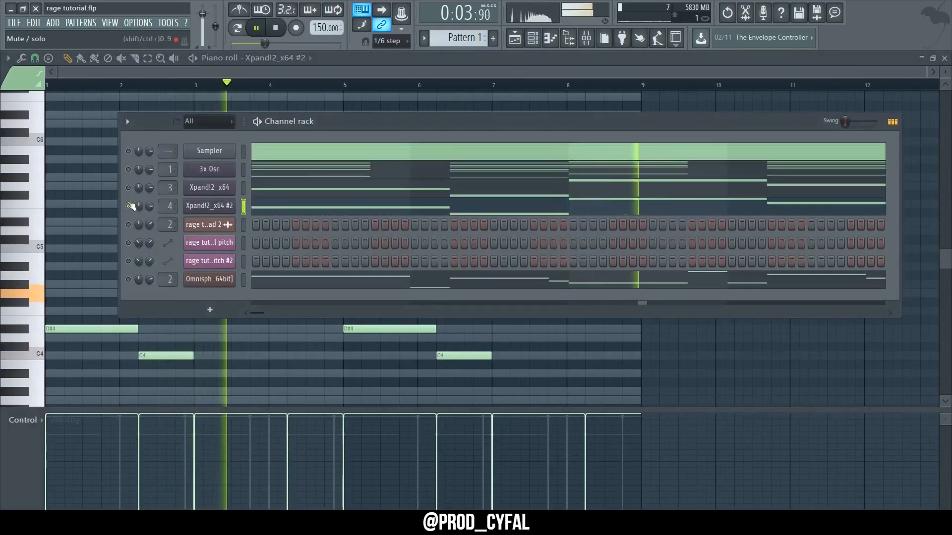
{"action": "key", "text": "F6"}
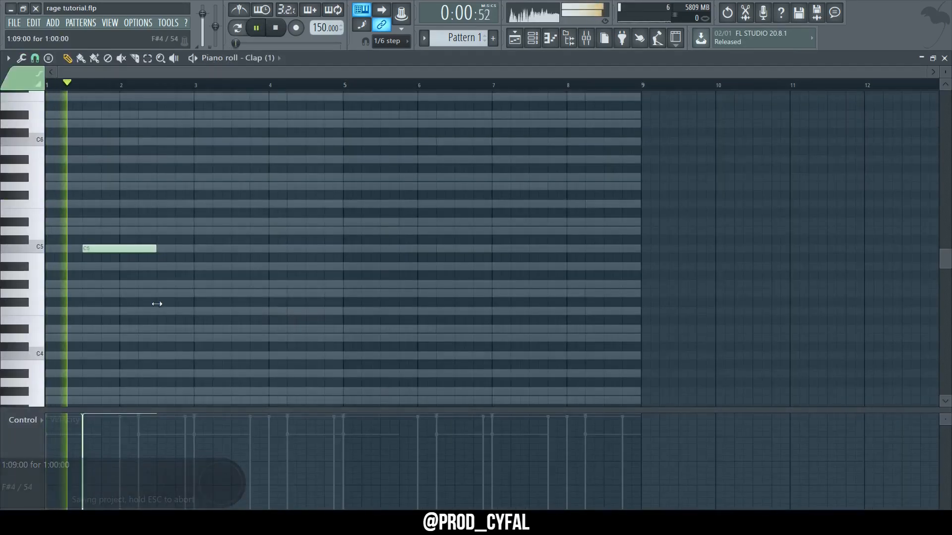
- Repeat the C5 clap note from 1:09 once per bar through bar 8 on Clap (1), and discard the note lengths
{"action": "key", "text": "ctrl+b"}
{"action": "key", "text": "ctrl+b"}
{"action": "key", "text": "ctrl+b"}
{"action": "key", "text": "ctrl+b"}
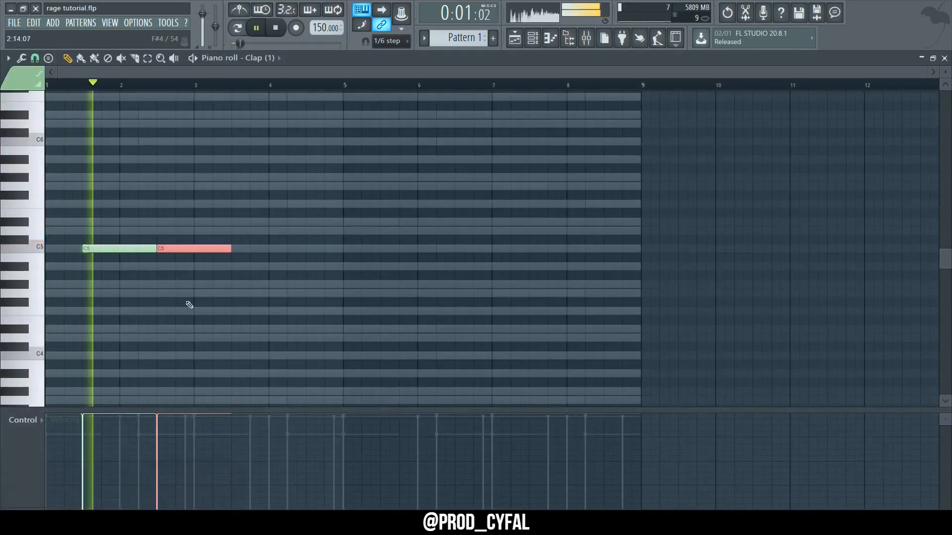
{"action": "key", "text": "ctrl+b"}
{"action": "key", "text": "ctrl+b"}
{"action": "key", "text": "ctrl+b"}
{"action": "key", "text": "ctrl+d"}
{"action": "key", "text": "shift+d"}
- Copy the Clap (1) notes to the Clap (3) channel, and thin them to every second clap
{"action": "left_click", "coordinate": [530, 43]}
{"action": "key", "text": "ctrl+c"}
{"action": "left_click", "coordinate": [243, 335]}
{"action": "key", "text": "ctrl+v"}
{"action": "left_click", "coordinate": [220, 340]}
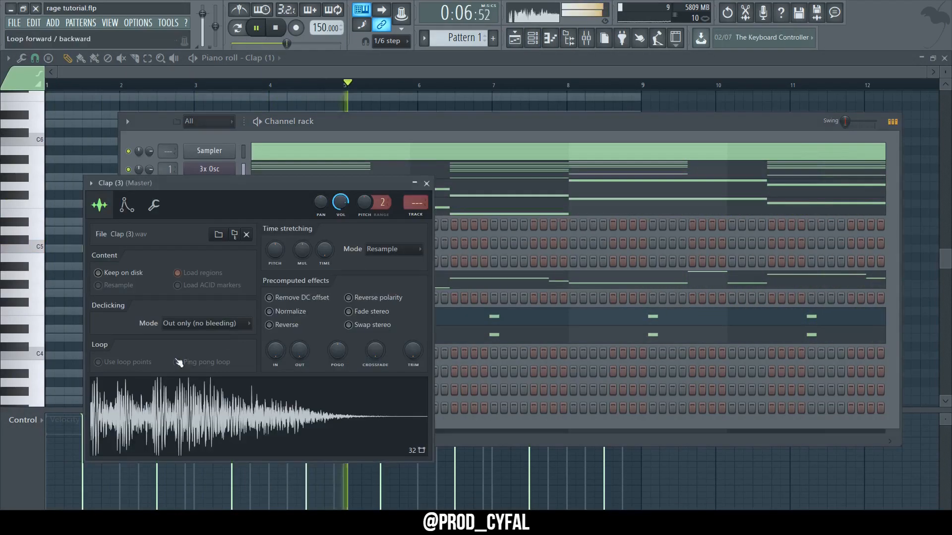
{"action": "left_click", "coordinate": [459, 341]}
{"action": "left_click_drag", "start_coordinate": [563, 238], "coordinate": [520, 270]}
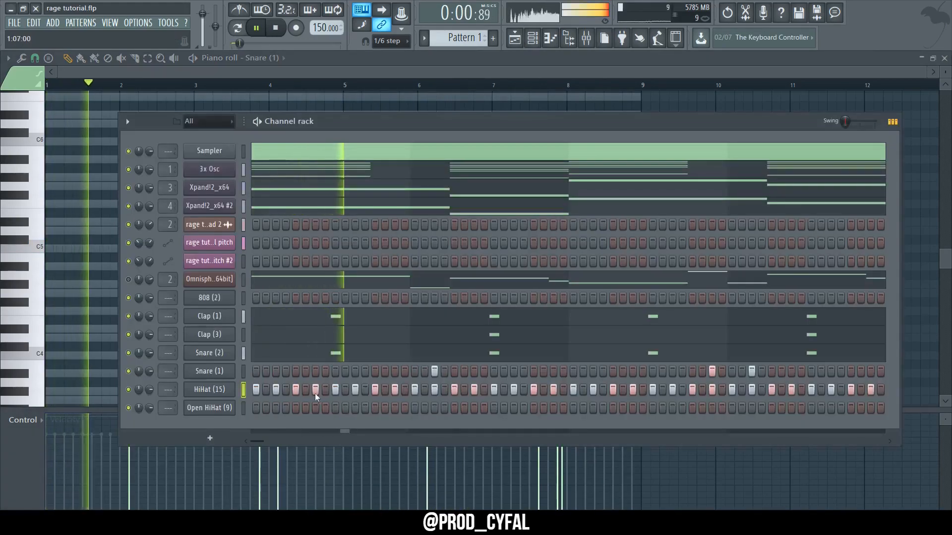
- Add a fast hi-hat roll in bar 1 of HiHat (15), and repeat it in bar 5 of its piano roll
{"action": "left_click", "coordinate": [345, 390]}
{"action": "left_click", "coordinate": [365, 390]}
{"action": "right_click", "coordinate": [216, 390]}
{"action": "left_click", "coordinate": [248, 370]}
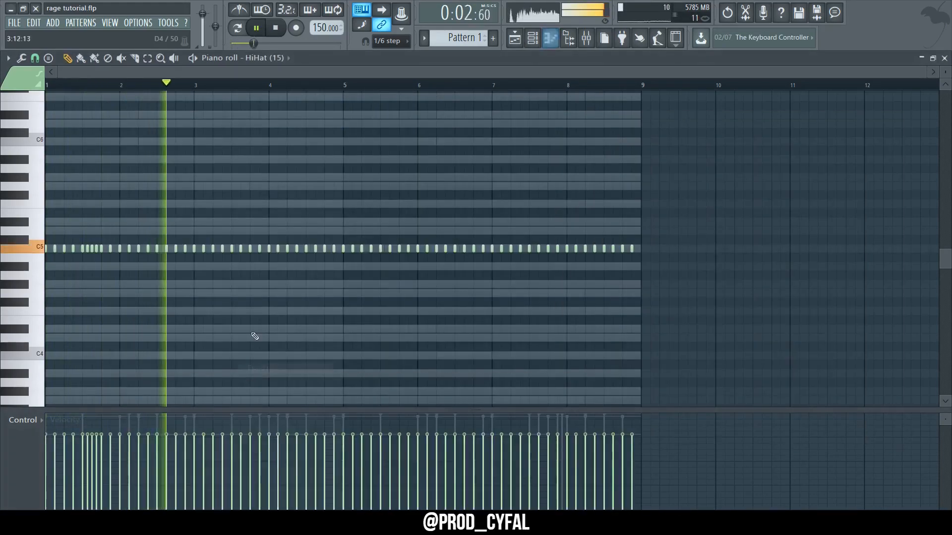
{"action": "left_click_drag", "start_coordinate": [703, 219], "coordinate": [46, 319]}
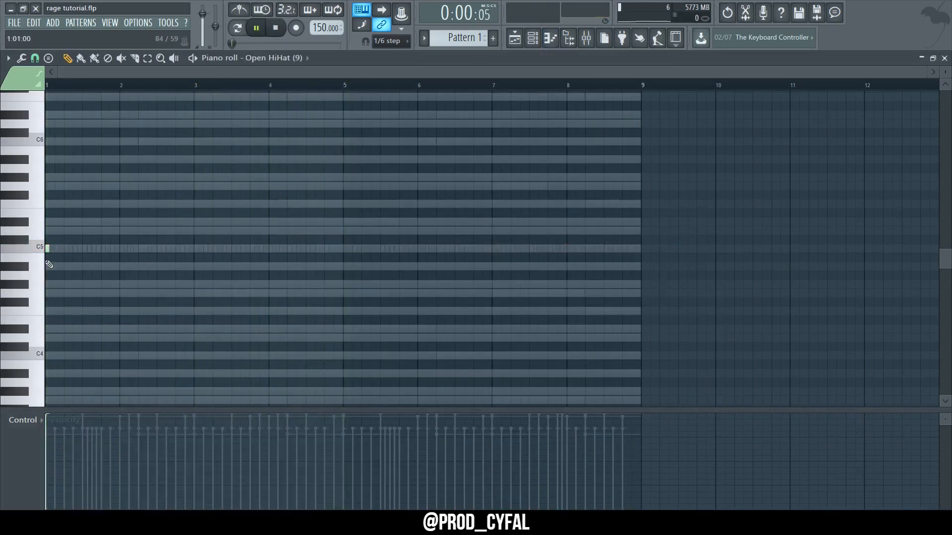
- Place four-step C5 notes for Open HiHat (9) at the start of bar 1, 2:05, the start of bar 3, 4:05 and 4:11
{"action": "scroll", "coordinate": [49, 265], "scroll_direction": "up", "scroll_amount": 3}
{"action": "left_click_drag", "start_coordinate": [52, 248], "coordinate": [92, 250]}
{"action": "left_click", "coordinate": [285, 249]}
{"action": "left_click", "coordinate": [427, 250]}
{"action": "scroll", "coordinate": [433, 253], "scroll_direction": "down", "scroll_amount": 2}
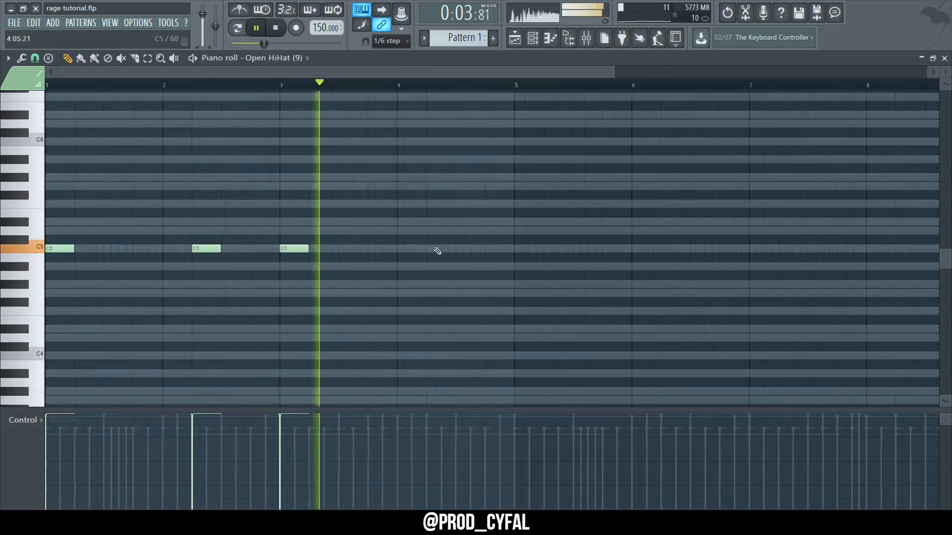
{"action": "left_click", "coordinate": [427, 250]}
{"action": "left_click", "coordinate": [470, 249]}
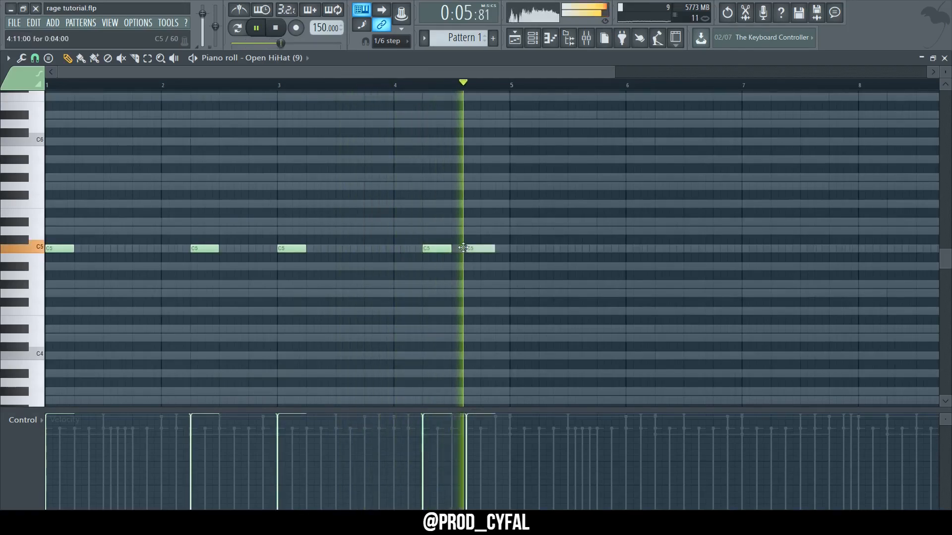
- Continue the open hi-hat pattern in the second half with C5 notes at the start of bar 5 and at 6:05
{"action": "left_click", "coordinate": [514, 248]}
{"action": "scroll", "coordinate": [514, 247], "scroll_direction": "down", "scroll_amount": 1}
{"action": "left_click", "coordinate": [600, 249]}
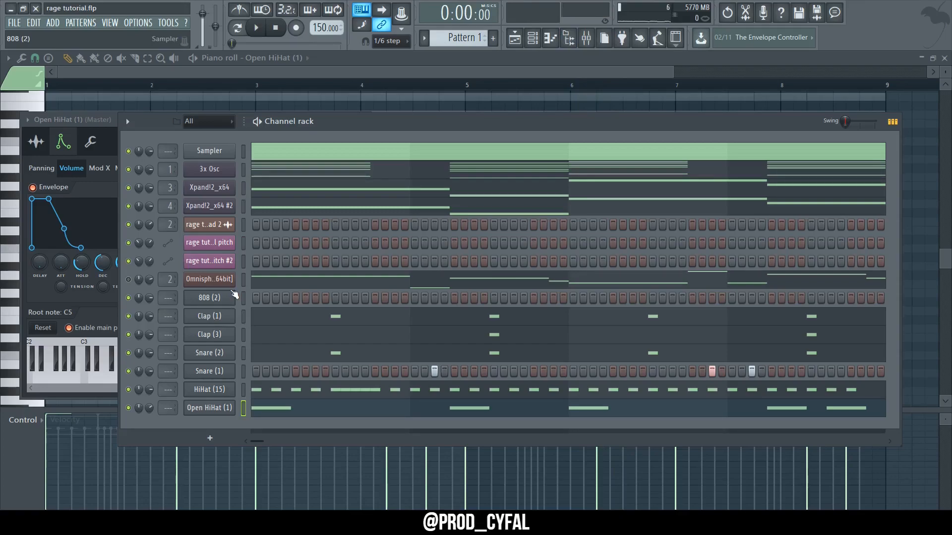
- Open the 808 (2) channel's sample settings and audition its waveform
{"action": "left_click", "coordinate": [209, 297]}
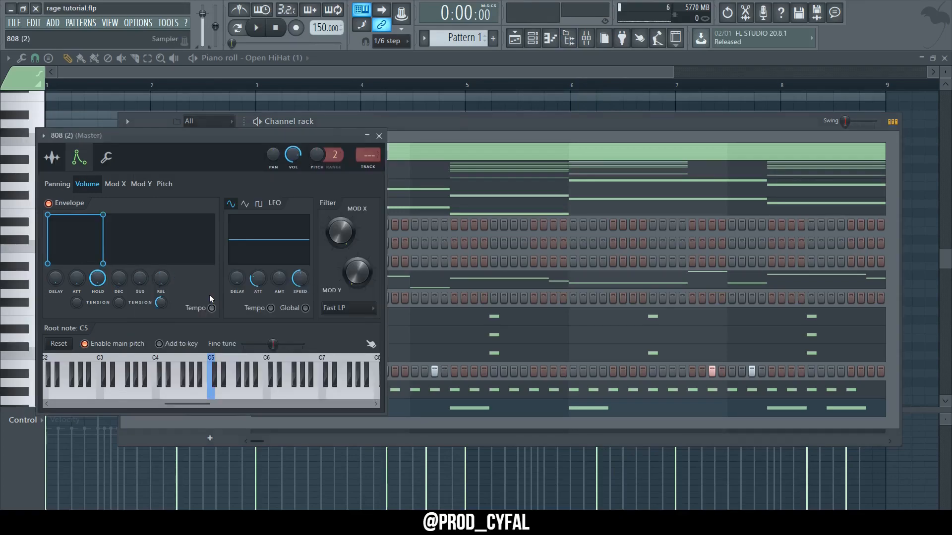
{"action": "left_click", "coordinate": [51, 158]}
{"action": "left_click", "coordinate": [153, 378]}
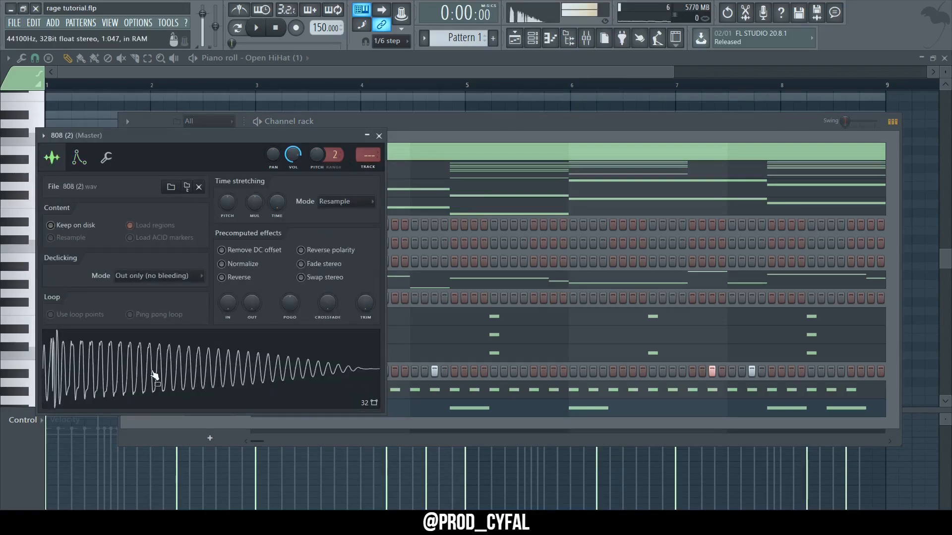
{"action": "left_click", "coordinate": [449, 124]}
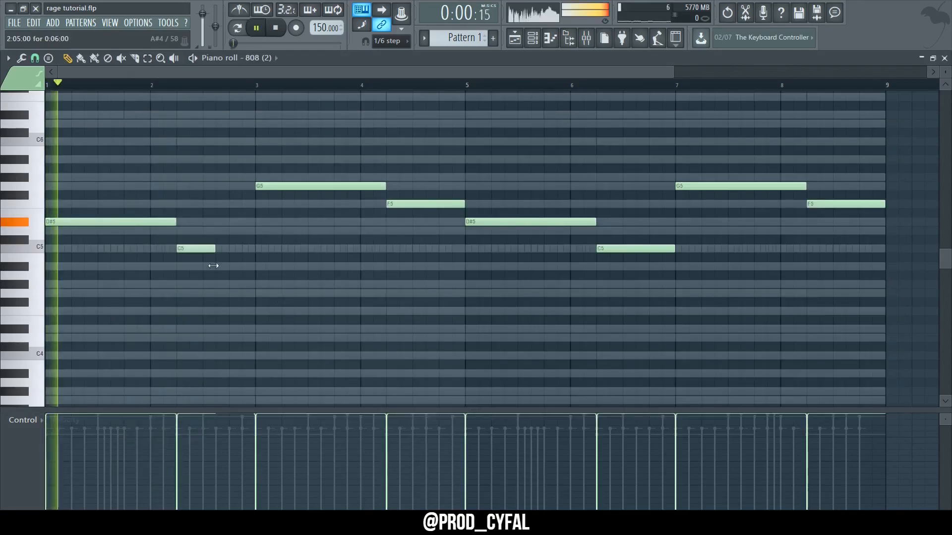
- Split the 808's C5 at 2:05 into two six-step notes, and the G5 in bar 3 into notes of 2, 2, 8 and 8 steps
{"action": "left_click_drag", "start_coordinate": [214, 266], "coordinate": [198, 243]}
{"action": "key", "text": "ctrl+b"}
{"action": "left_click", "coordinate": [346, 203], "text": "ctrl"}
{"action": "left_click_drag", "start_coordinate": [384, 185], "coordinate": [336, 249]}
{"action": "left_click", "coordinate": [262, 186], "text": "ctrl"}
{"action": "key", "text": "ctrl+b"}
{"action": "key", "text": "ctrl+b"}
{"action": "key", "text": "ctrl+b"}
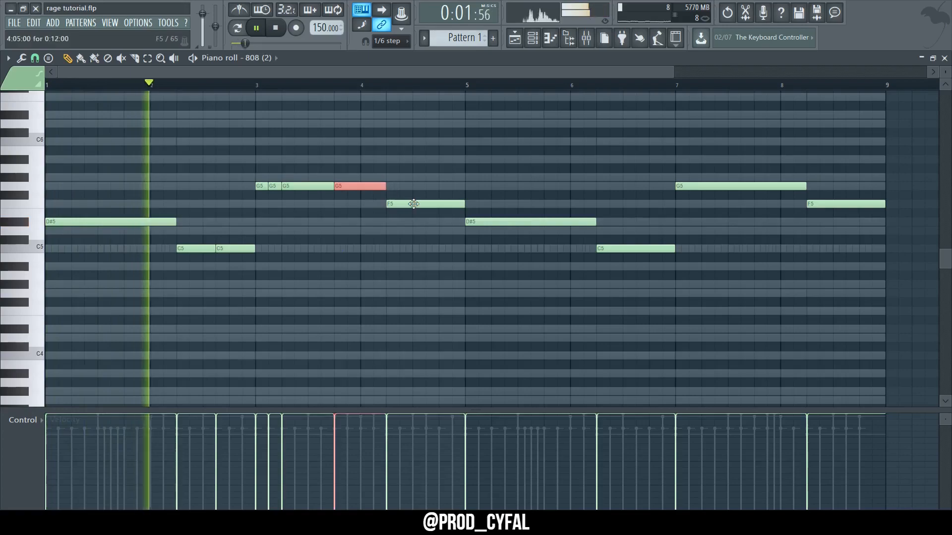
- Shorten the 808's F5 note at 4:05 to six steps, and add a six-step C6 note right after it
{"action": "left_click_drag", "start_coordinate": [463, 214], "coordinate": [426, 213]}
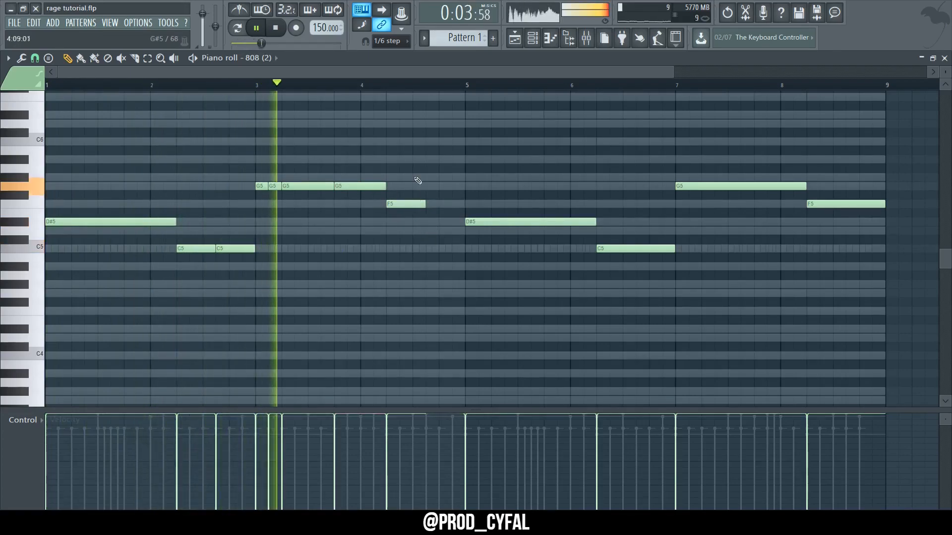
{"action": "left_click", "coordinate": [425, 141]}
- Replace the 808 notes in bars 5 to 8 with a copy of bars 1 to 4, and stop playback
{"action": "scroll", "coordinate": [426, 233], "scroll_direction": "down", "scroll_amount": 3, "text": "ctrl"}
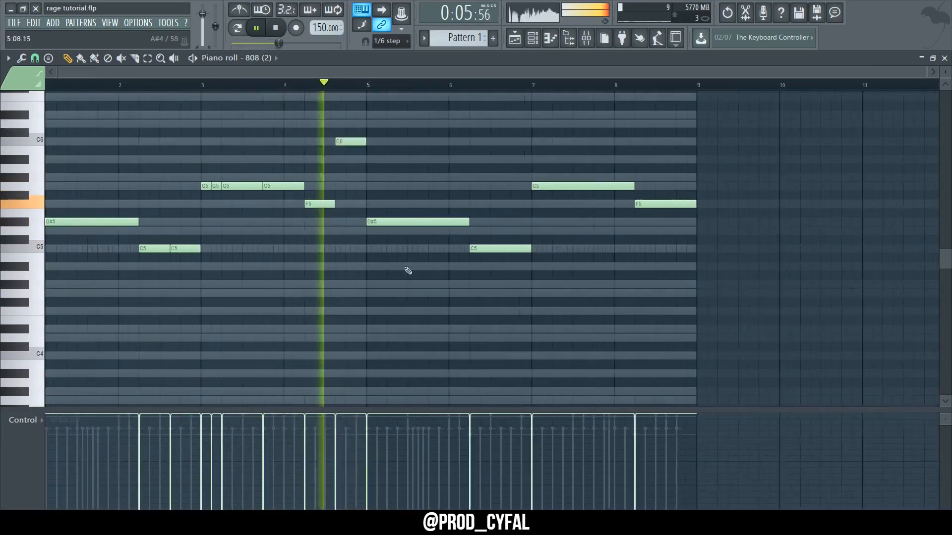
{"action": "left_click_drag", "start_coordinate": [625, 174], "coordinate": [350, 307], "text": "ctrl"}
{"action": "key", "text": "Delete"}
{"action": "key", "text": "ctrl+b"}
{"action": "key", "text": "ctrl+d"}
{"action": "scroll", "coordinate": [347, 237], "scroll_direction": "up", "scroll_amount": 1}
{"action": "left_click_drag", "start_coordinate": [210, 211], "coordinate": [238, 231], "text": "ctrl"}
{"action": "left_click", "coordinate": [552, 284], "text": "ctrl"}
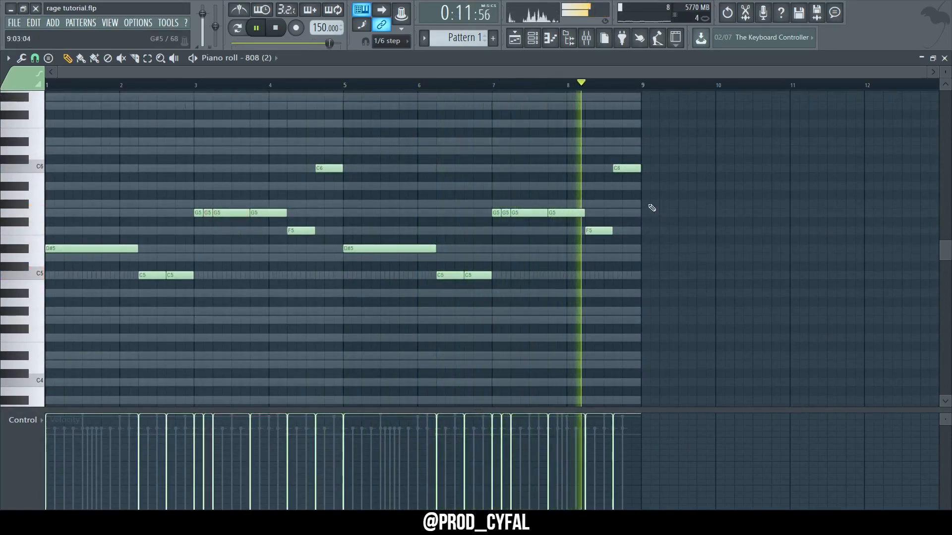
{"action": "key", "text": "space"}
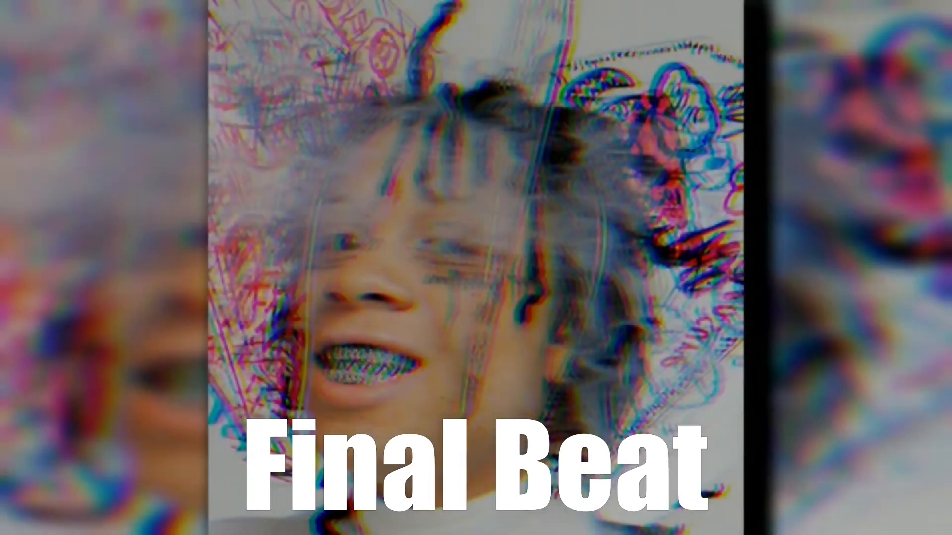